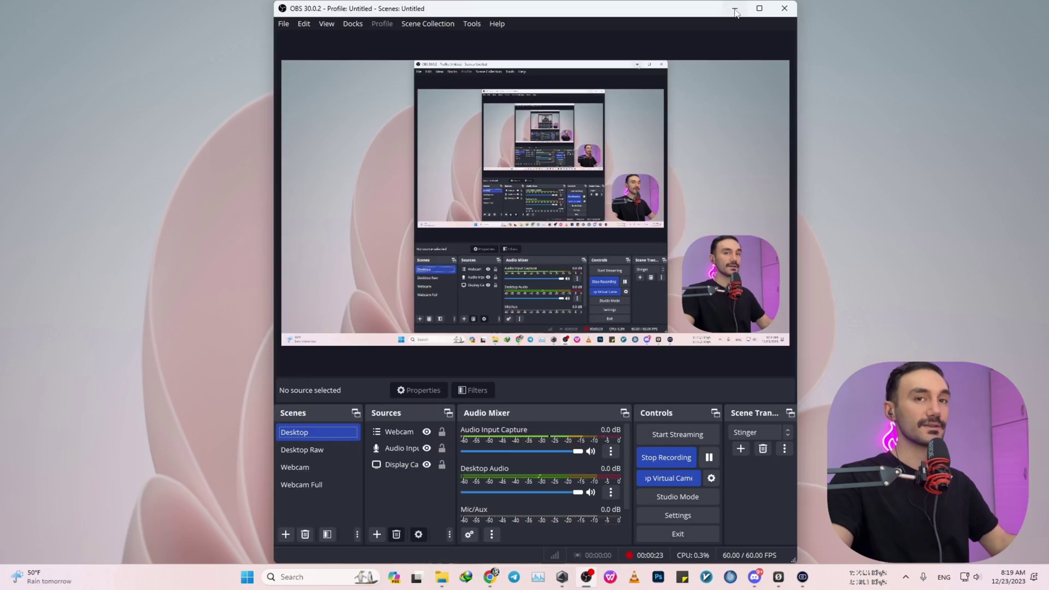
# Step: Minimize OBS and bring Chrome up on the Levine Tech Talks homepage
pyautogui.click(735, 10)
pyautogui.click(490, 577)
pyautogui.click(105, 6)
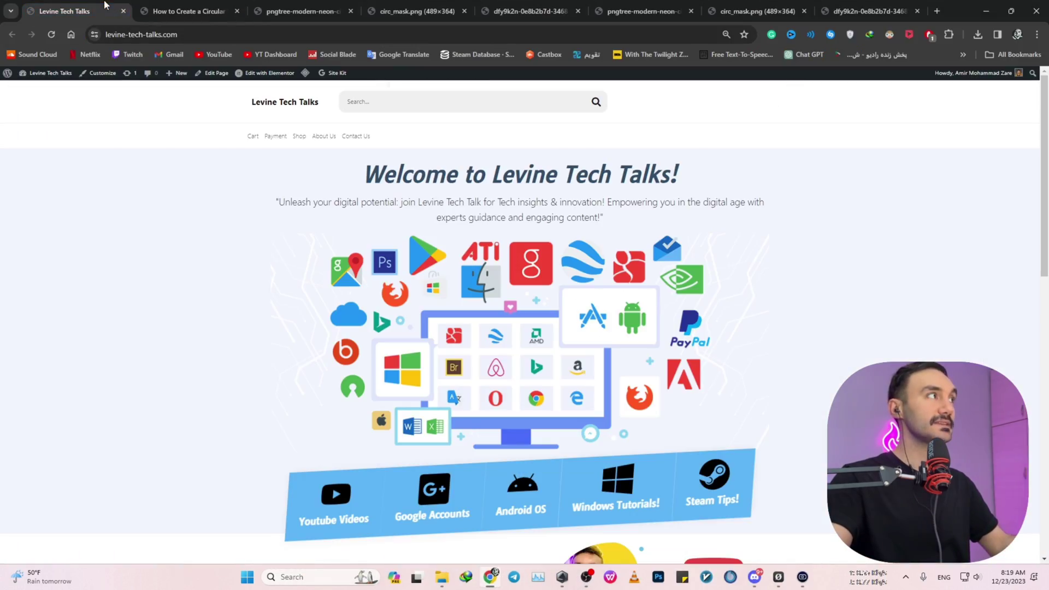
# Step: Browse the homepage, then switch to the 'How to Create a Circular Webcam Overlay in OBS' article
pyautogui.scroll(-3, 803, 273)
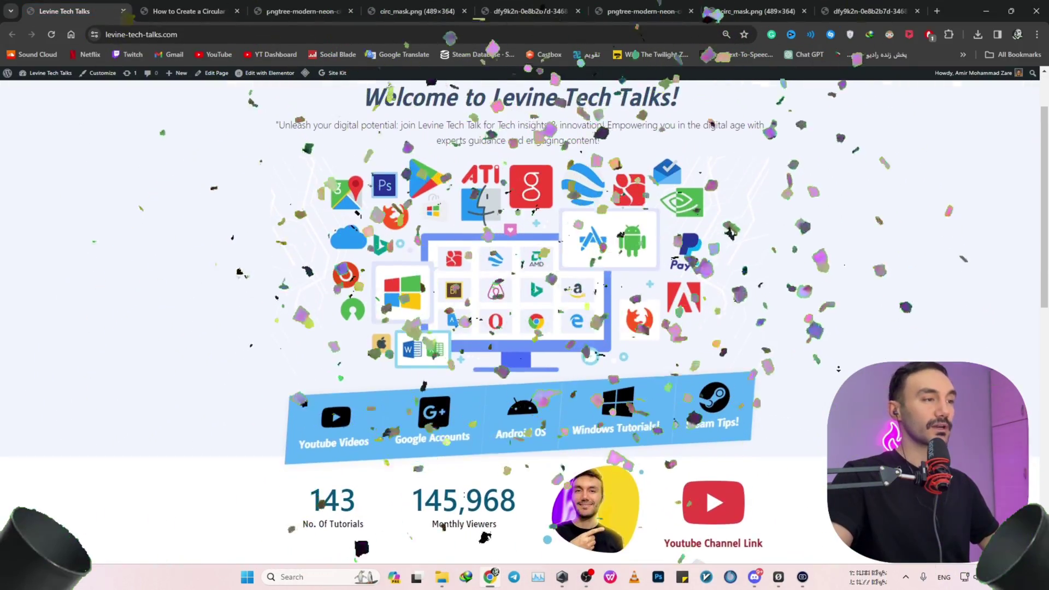
pyautogui.scroll(-5, 839, 373)
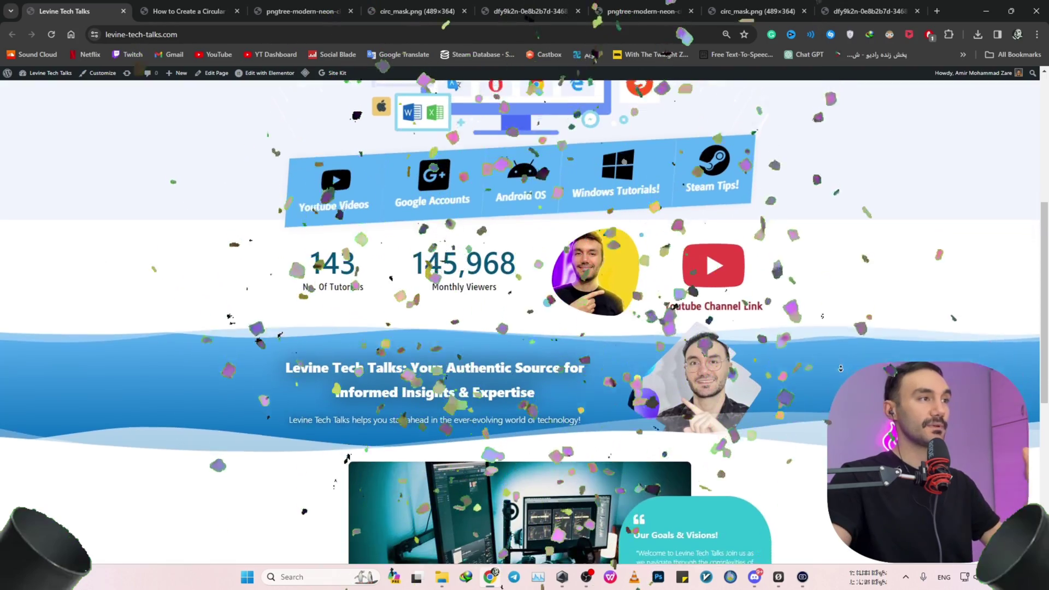
pyautogui.scroll(-4, 842, 371)
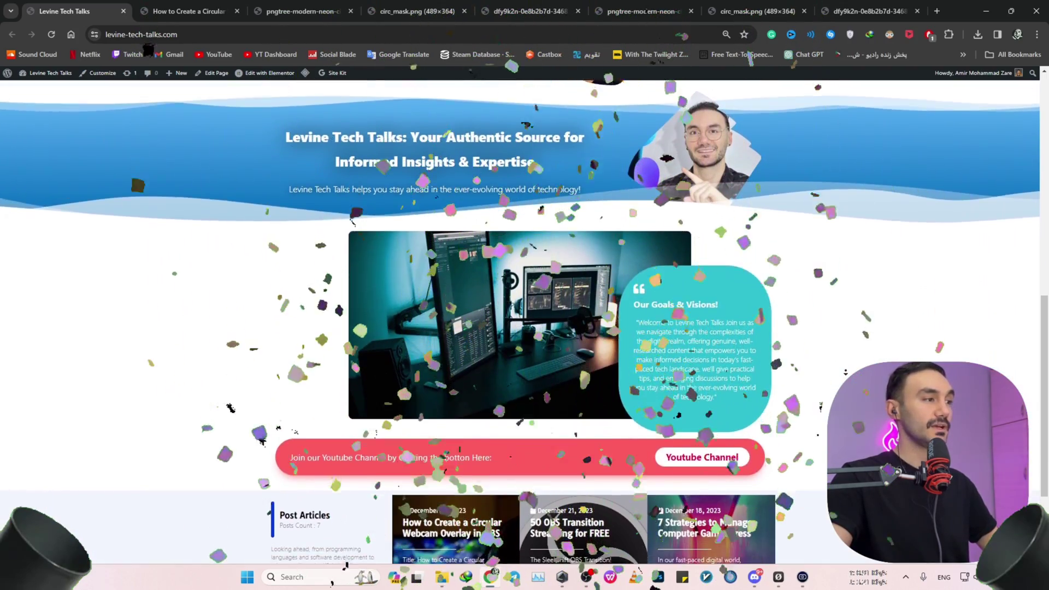
pyautogui.scroll(5, 857, 326)
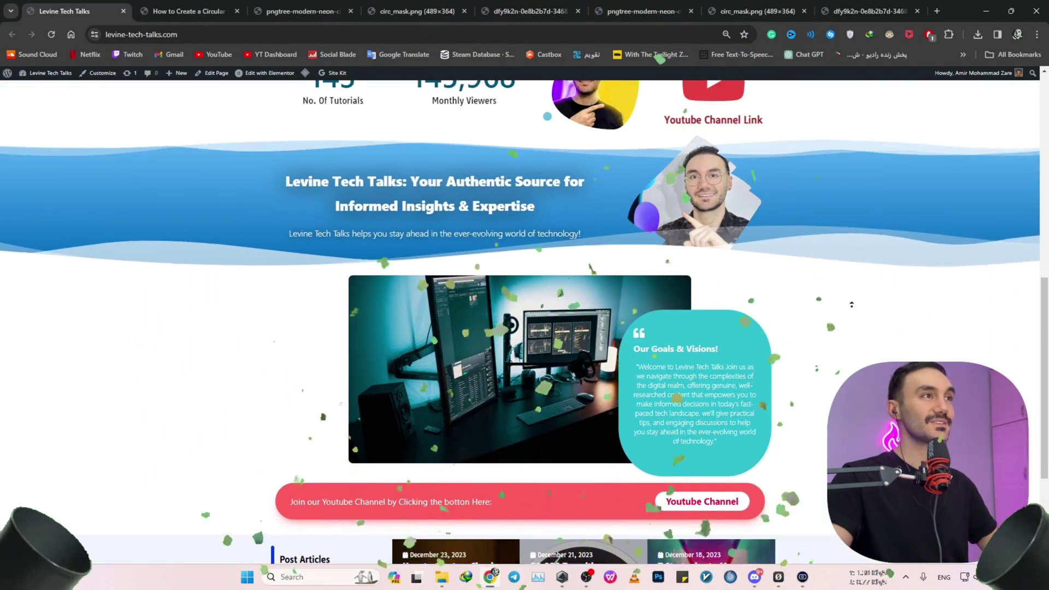
pyautogui.scroll(4, 858, 326)
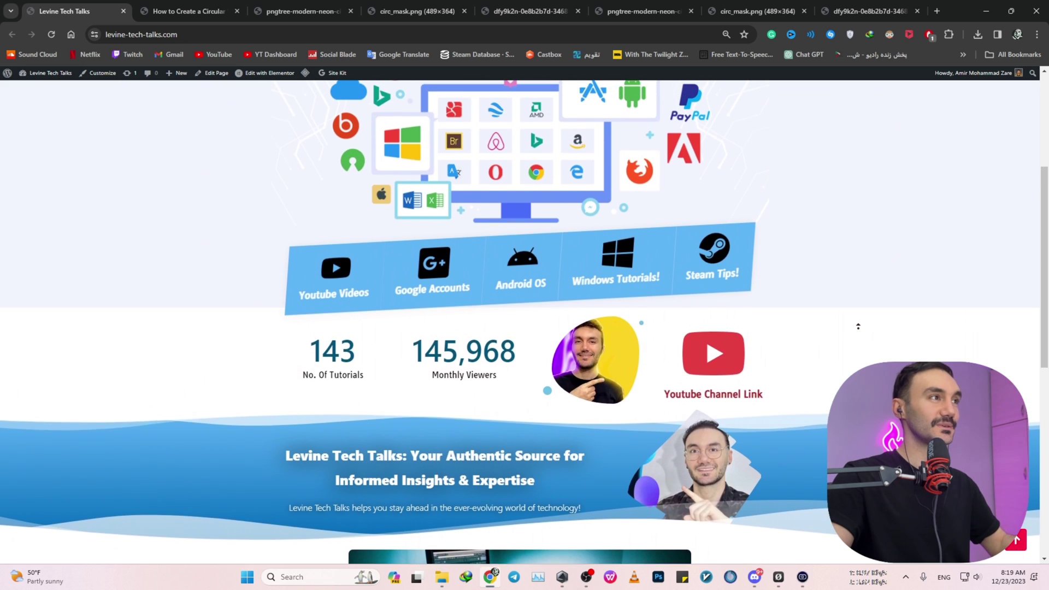
pyautogui.scroll(3, 858, 326)
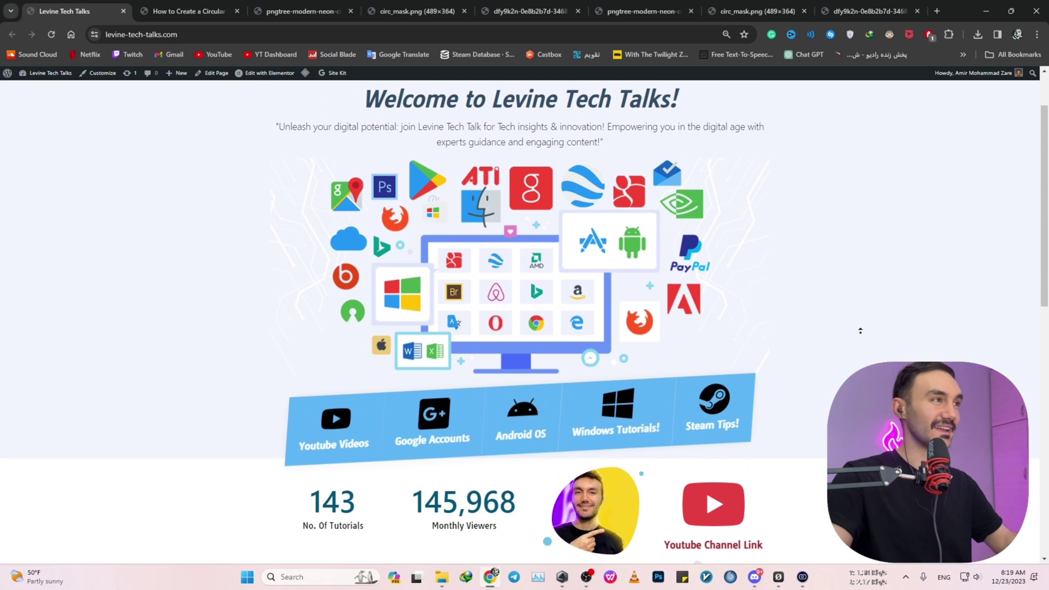
pyautogui.scroll(1, 860, 331)
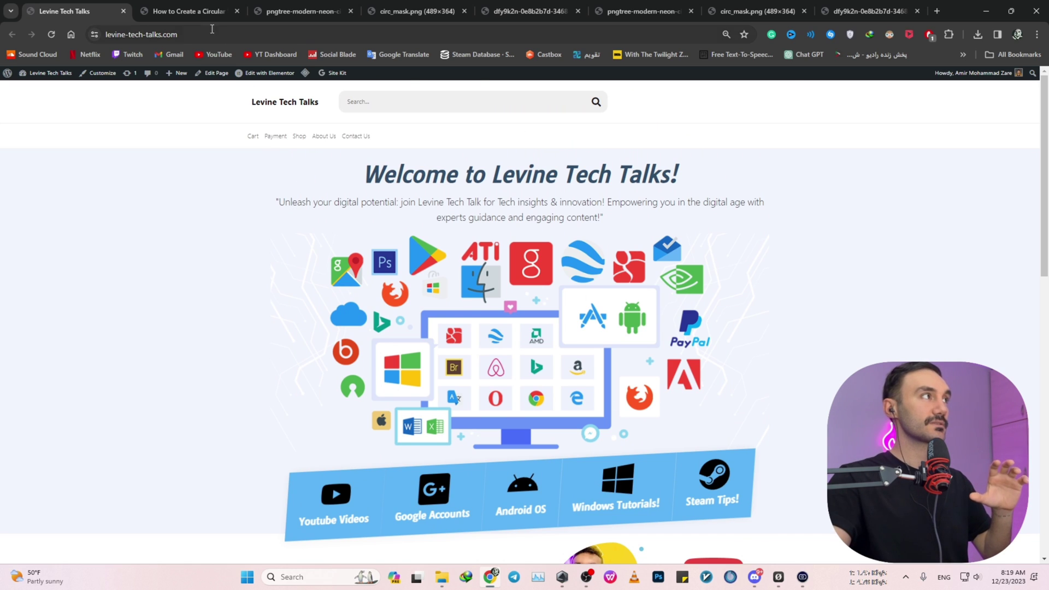
pyautogui.click(214, 12)
# Step: Open circ_mask.png, the neon ring and the rounded-square mask images from the article in new tabs
pyautogui.scroll(5, 876, 313)
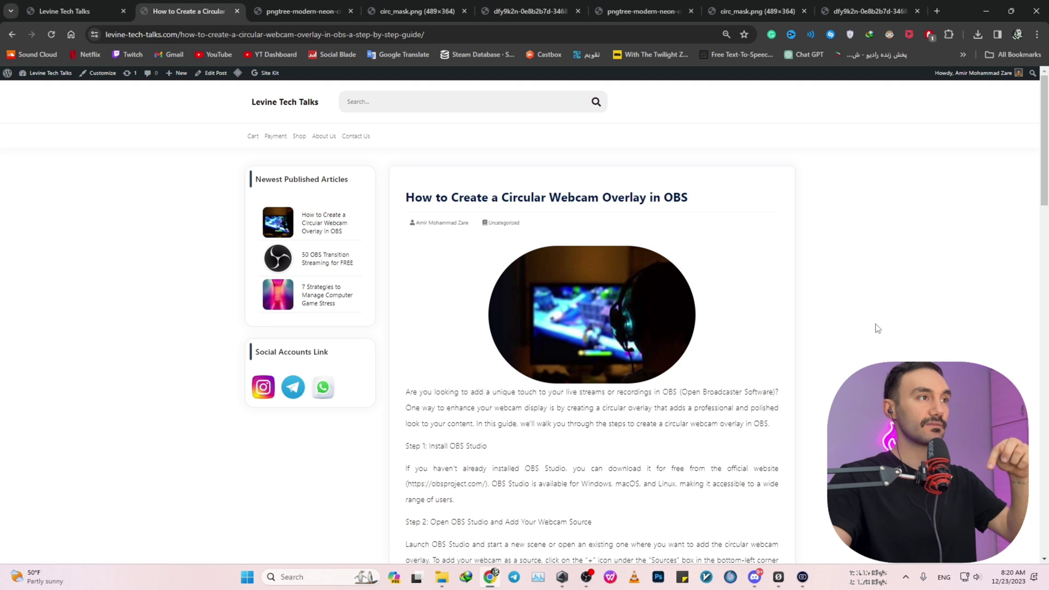
pyautogui.scroll(-6, 877, 328)
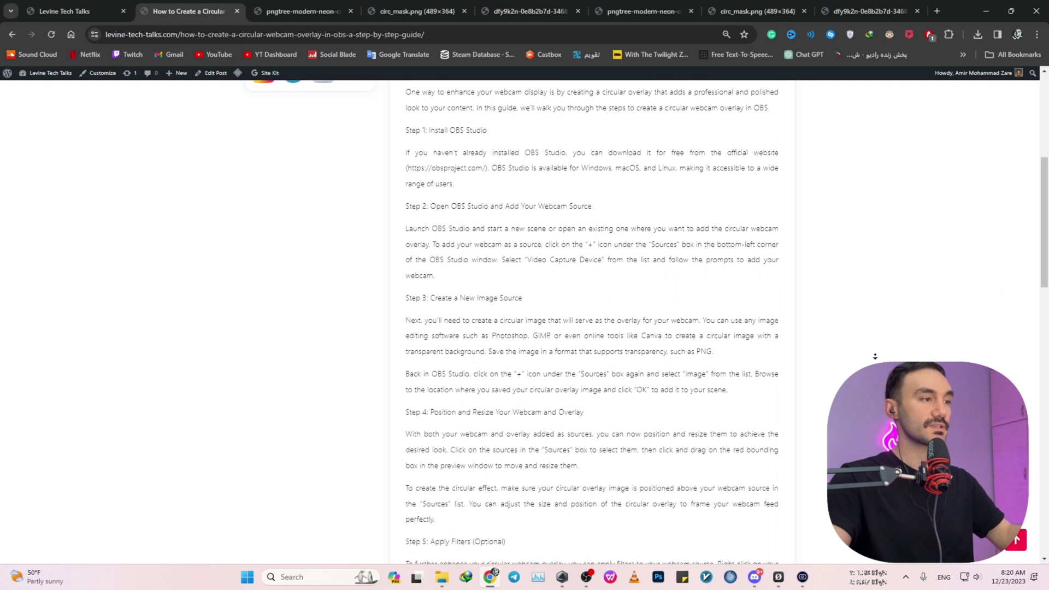
pyautogui.scroll(-10, 875, 357)
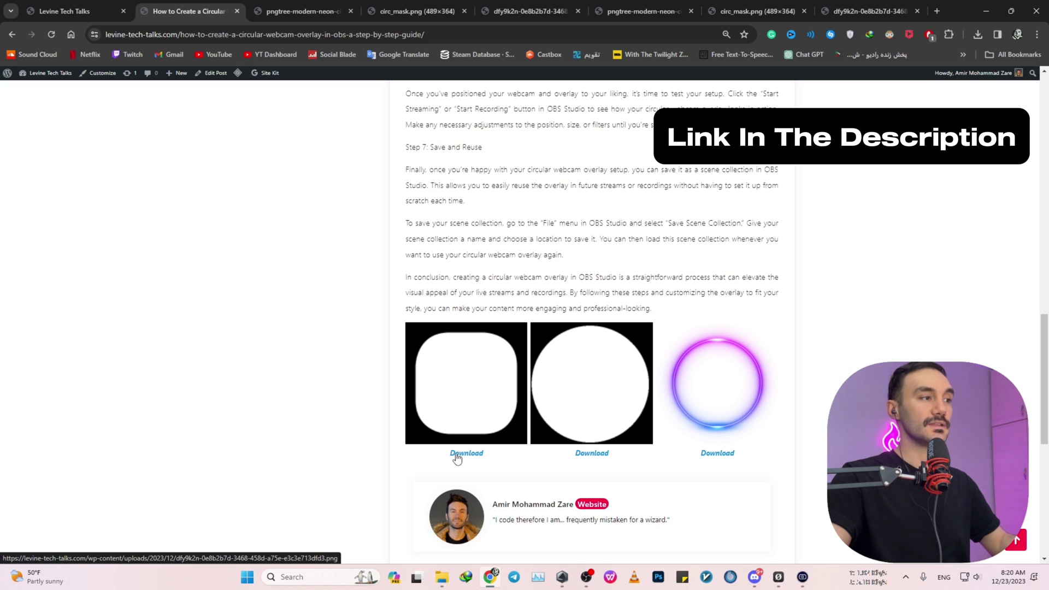
pyautogui.click(591, 453)
pyautogui.click(170, 11)
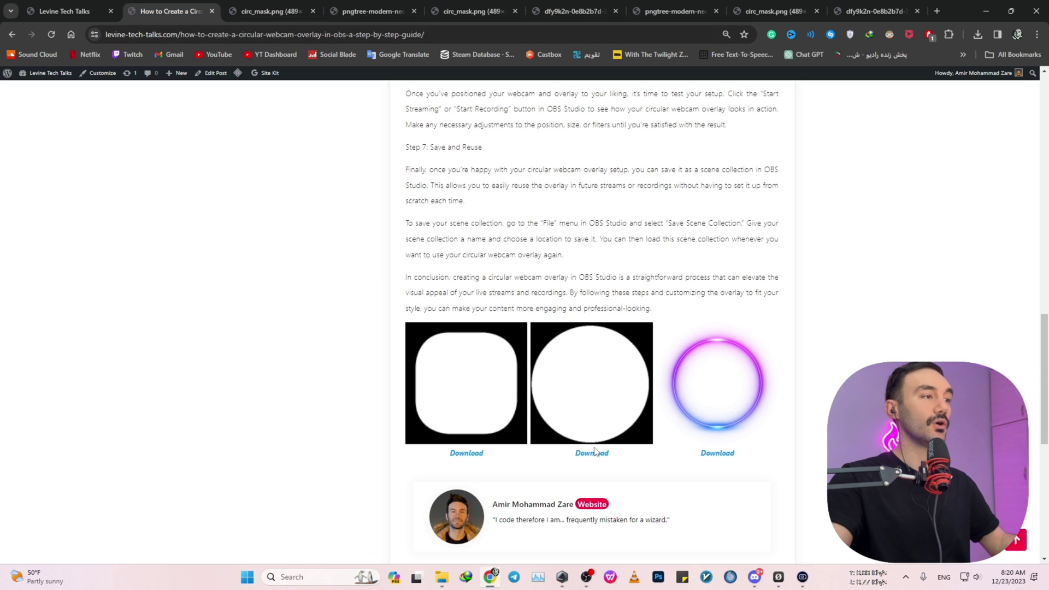
pyautogui.click(718, 455)
pyautogui.click(150, 5)
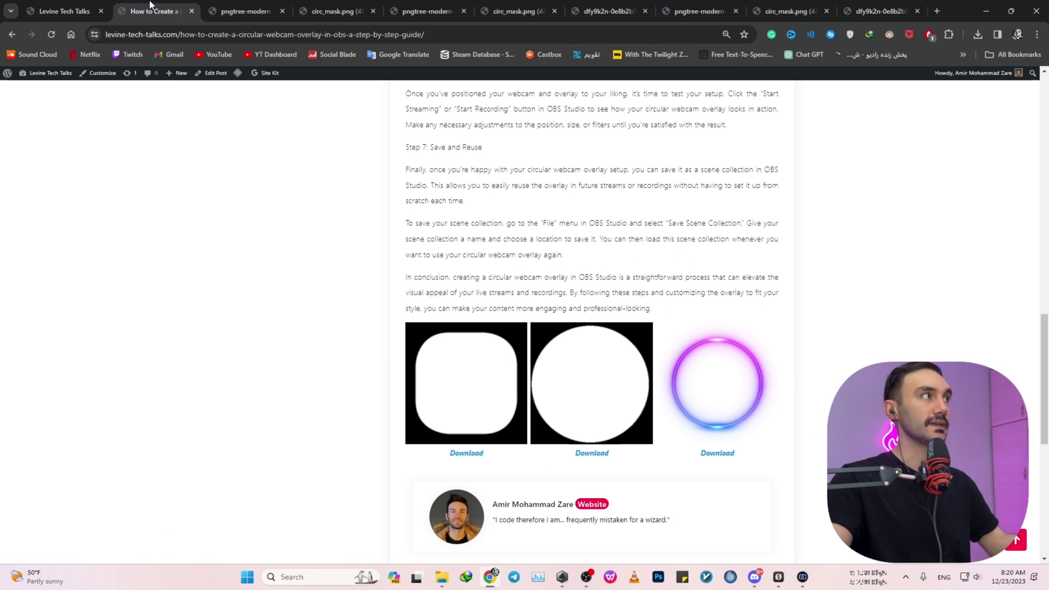
pyautogui.click(465, 454)
pyautogui.click(143, 11)
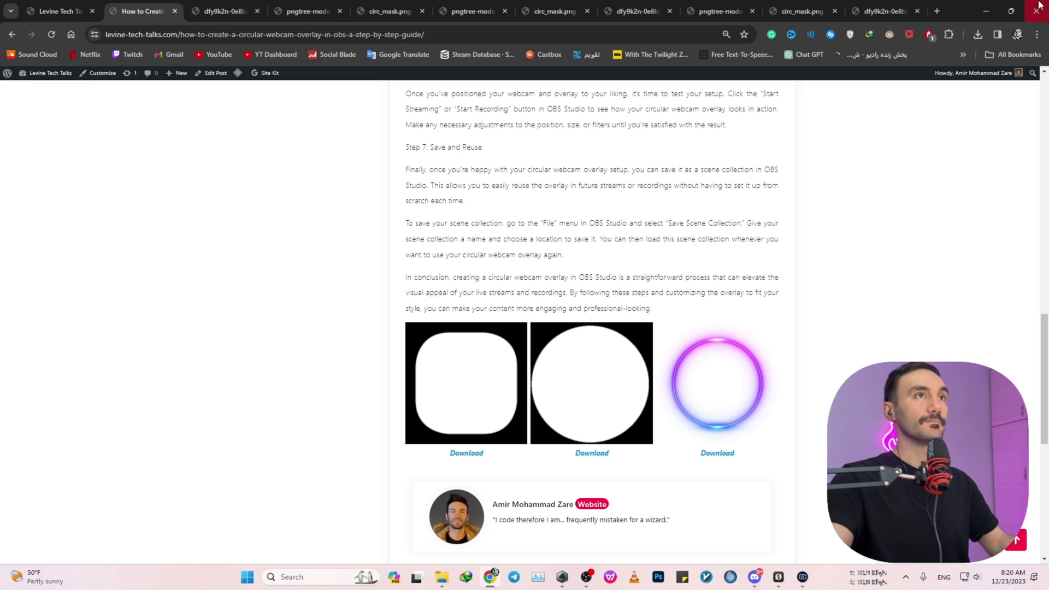
# Step: Return to OBS and delete the old Webcam scene, confirming the removal
pyautogui.click(987, 11)
pyautogui.click(803, 577)
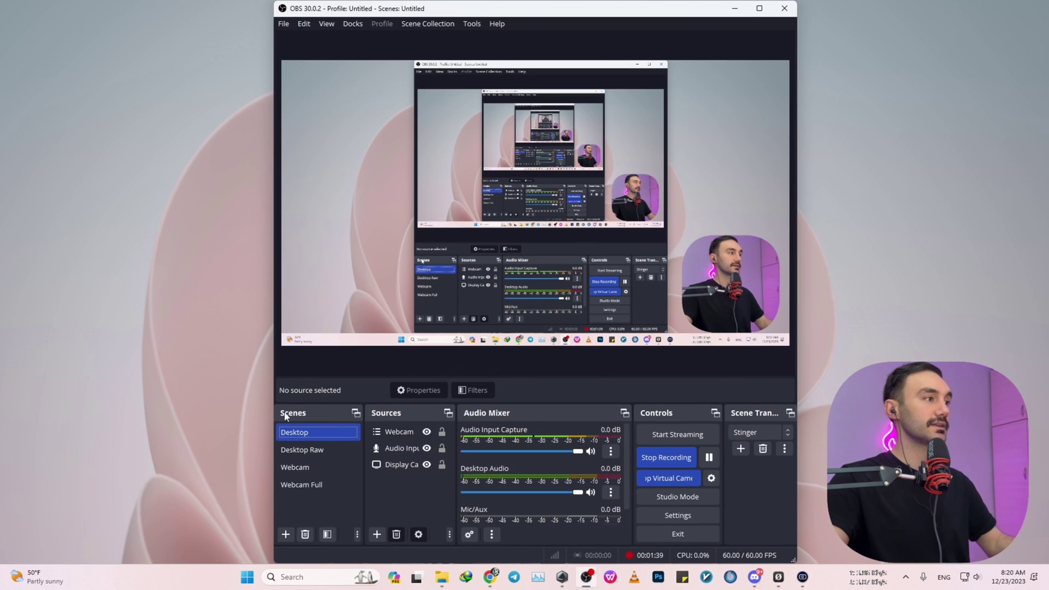
pyautogui.click(323, 450)
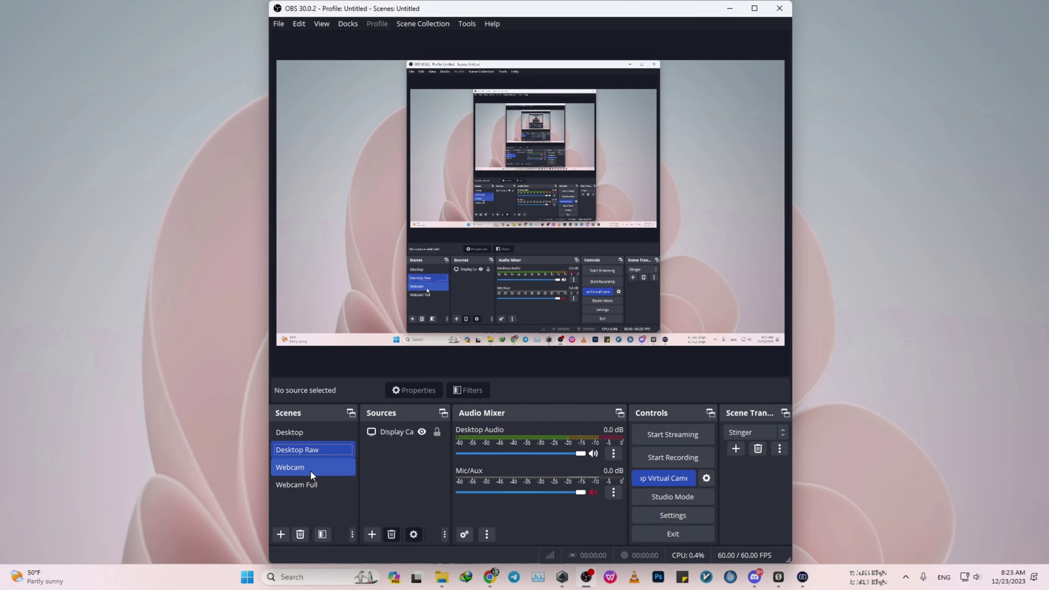
pyautogui.click(308, 470)
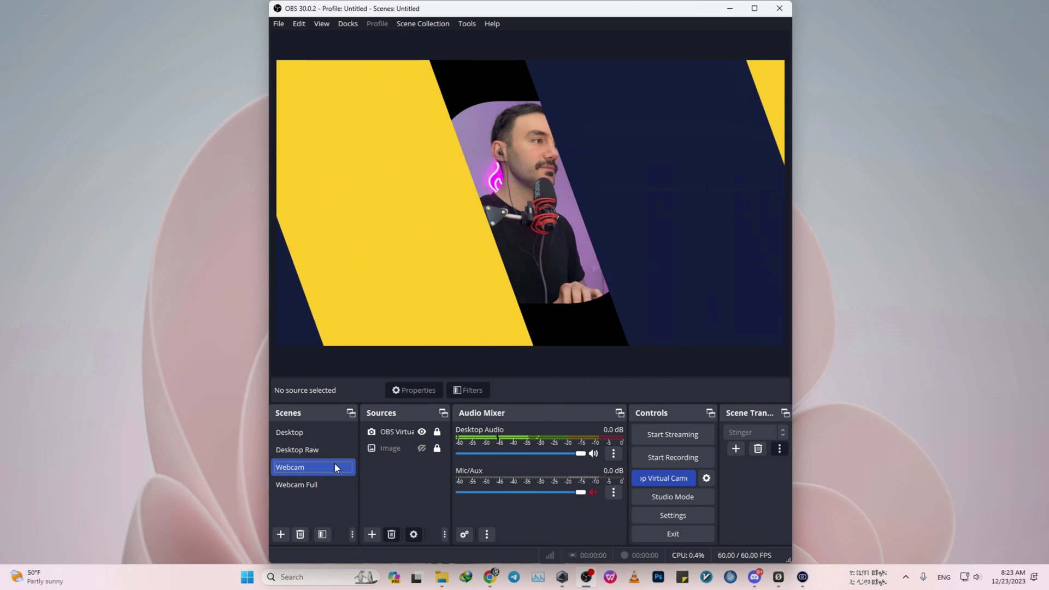
pyautogui.press('Delete')
pyautogui.click(566, 299)
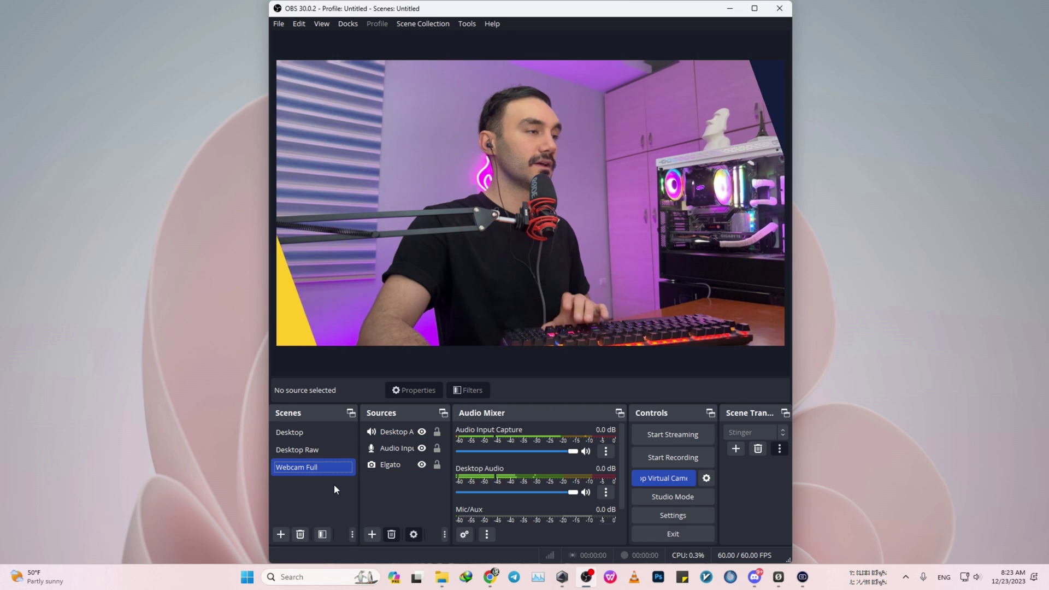
# Step: Check the remaining Webcam Full and Desktop Raw scenes, ending on Webcam Full
pyautogui.click(309, 465)
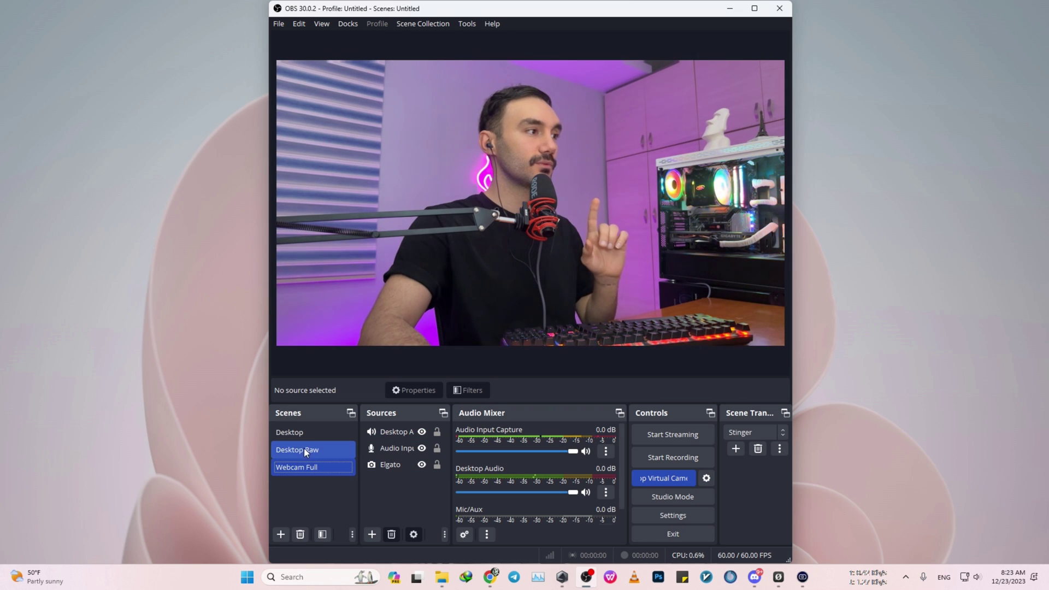
pyautogui.click(302, 448)
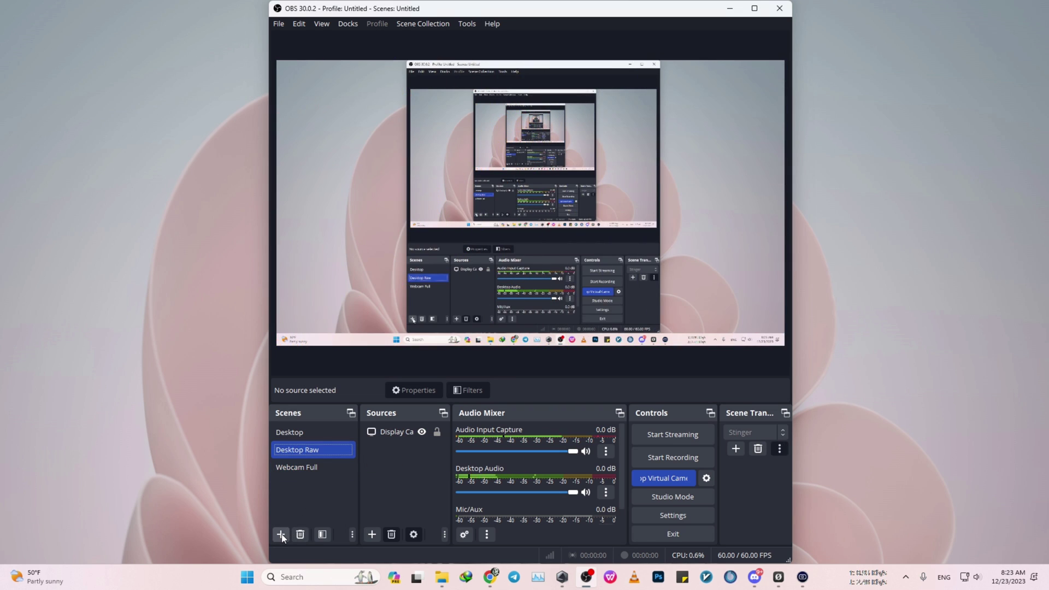
pyautogui.click(300, 466)
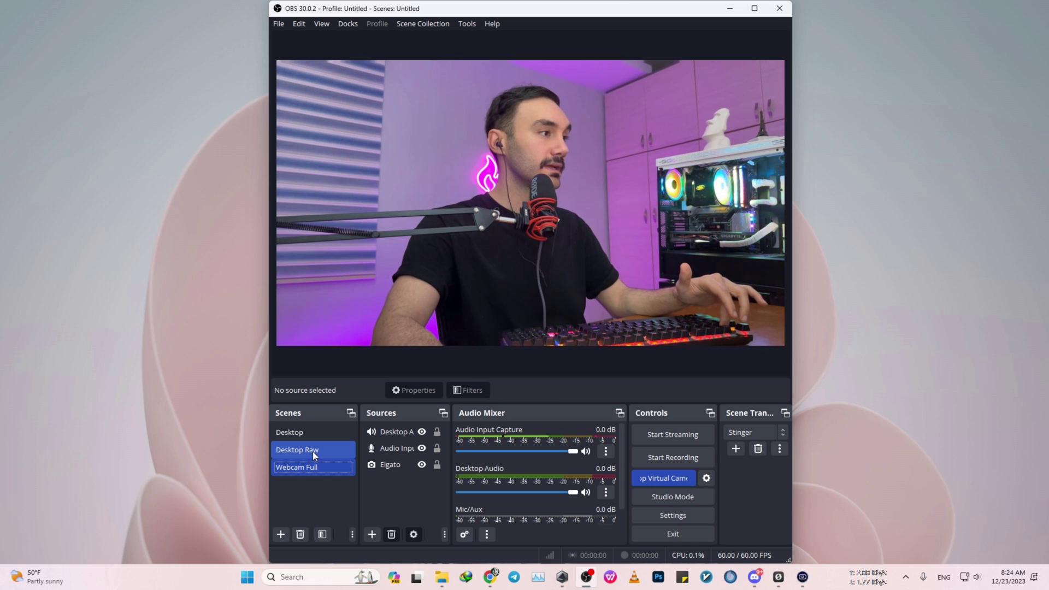
# Step: Create a new scene named 'Webcam'
pyautogui.click(309, 450)
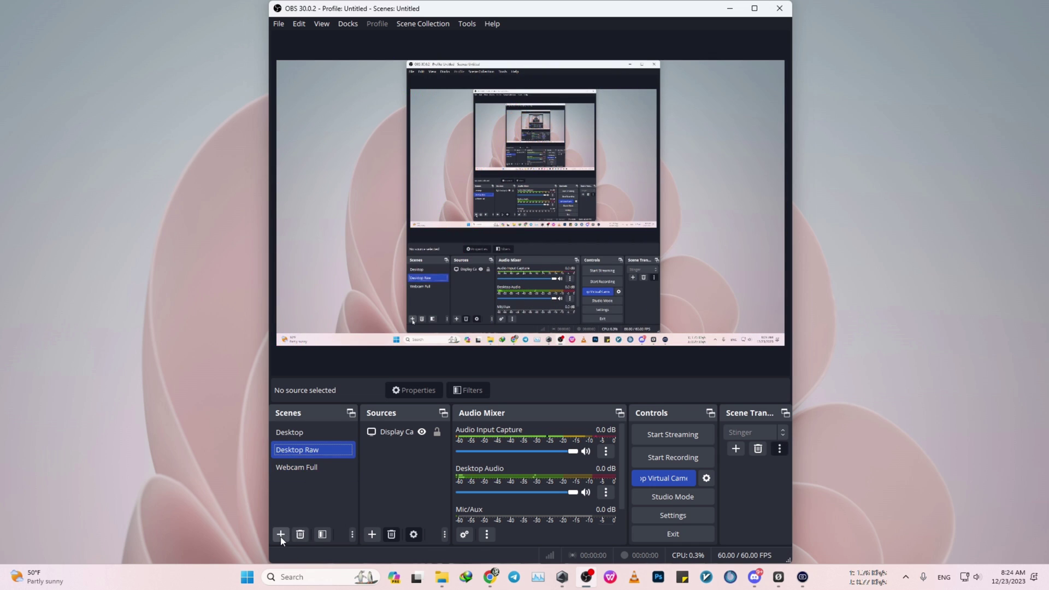
pyautogui.click(281, 535)
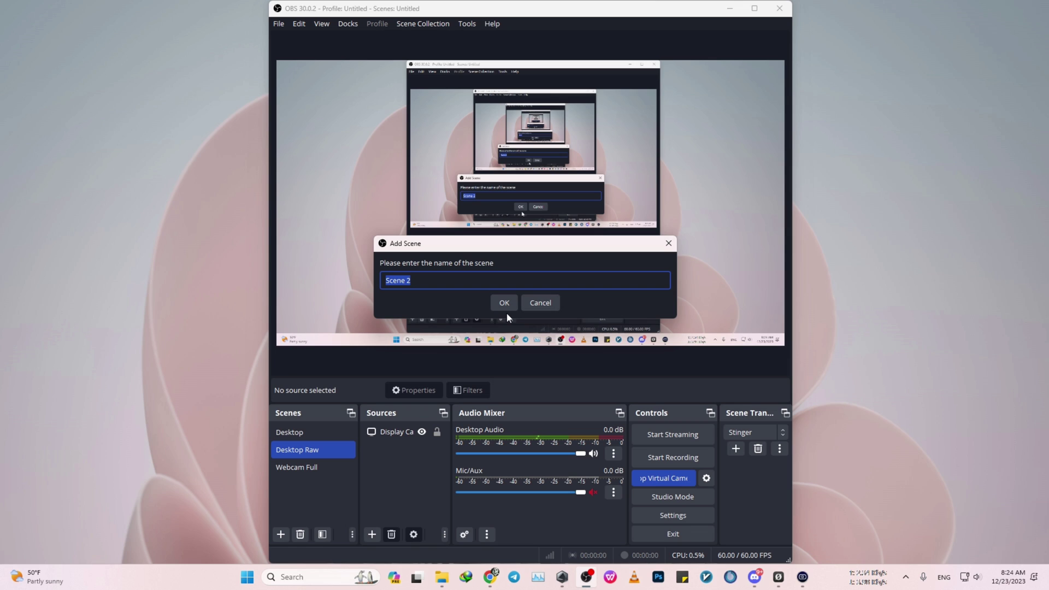
pyautogui.write('Webcam')
pyautogui.click(505, 302)
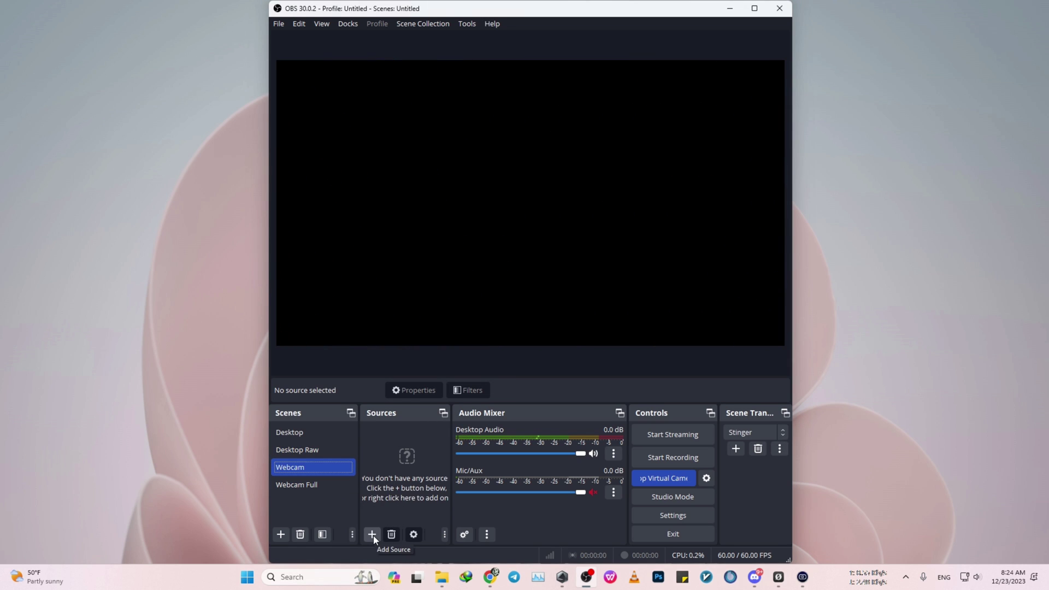
# Step: Add the existing Elgato Video Capture Device as a source in the Webcam scene
pyautogui.click(372, 535)
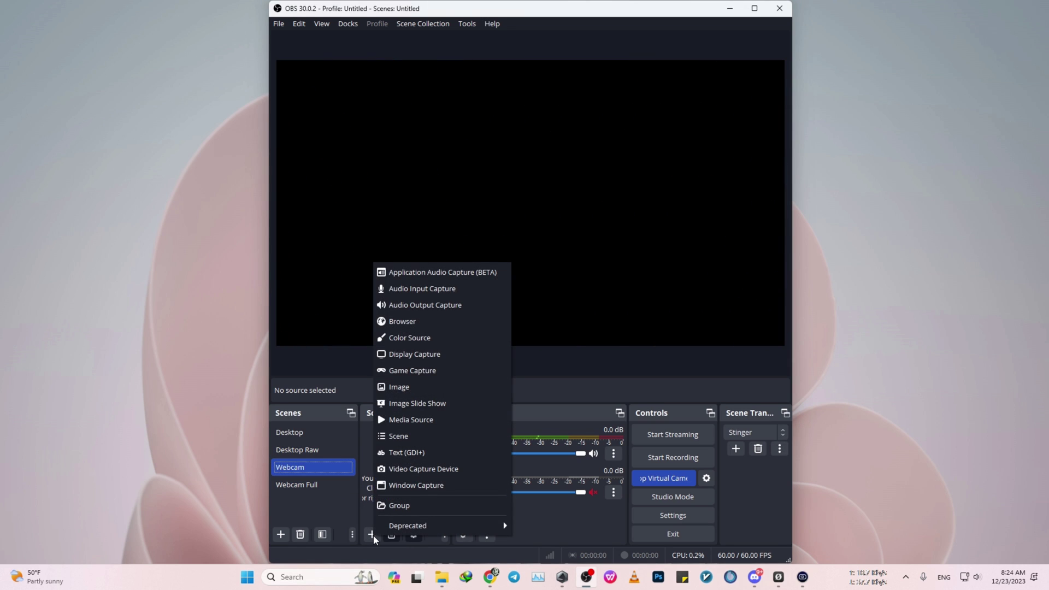
pyautogui.click(414, 469)
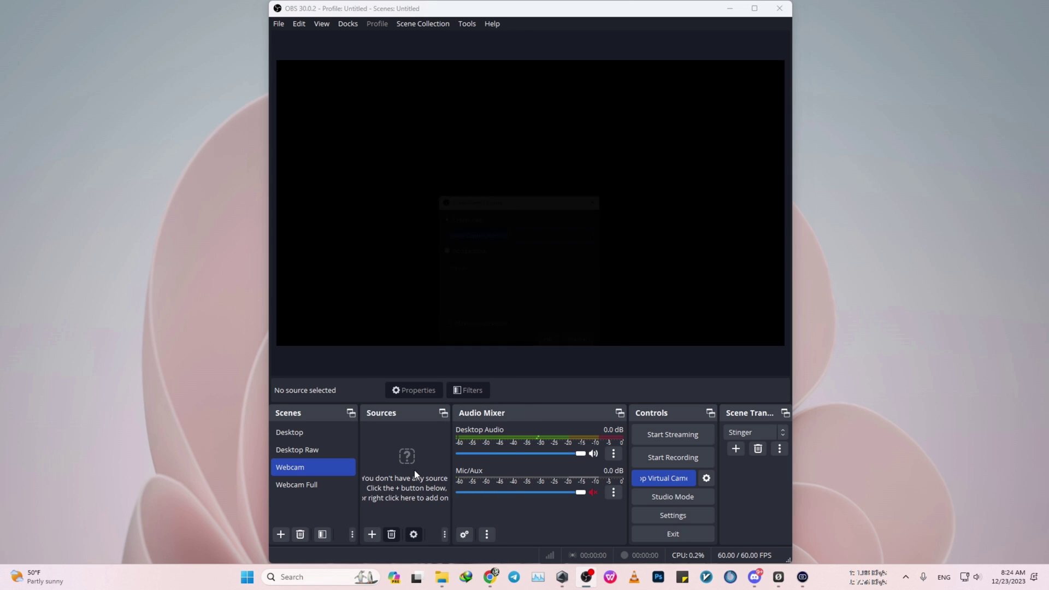
pyautogui.click(454, 250)
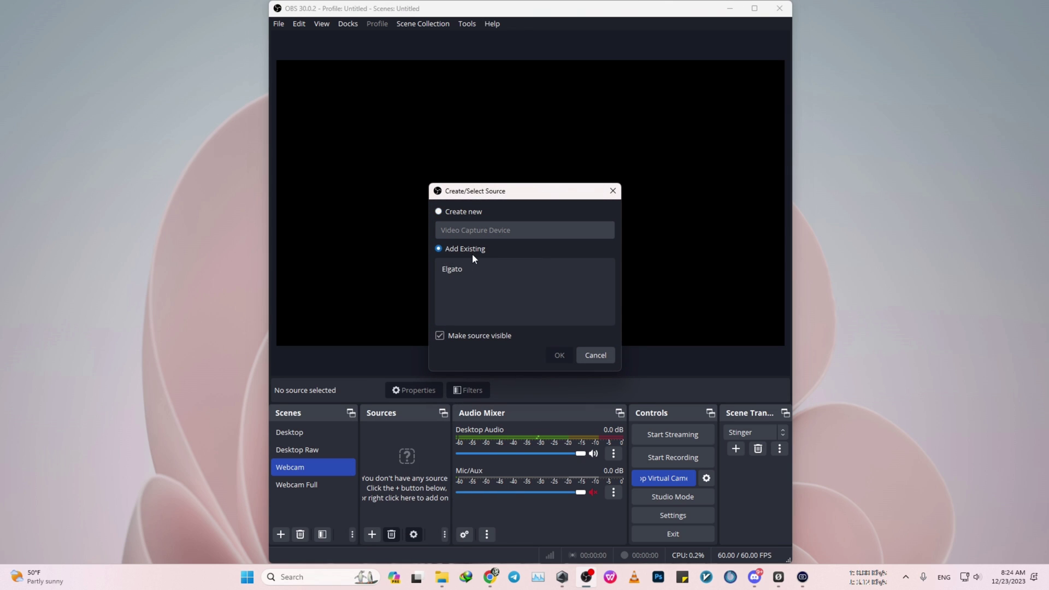
pyautogui.click(456, 270)
# Step: Finish adding the Elgato source and give it an Image Mask/Blend filter
pyautogui.click(558, 356)
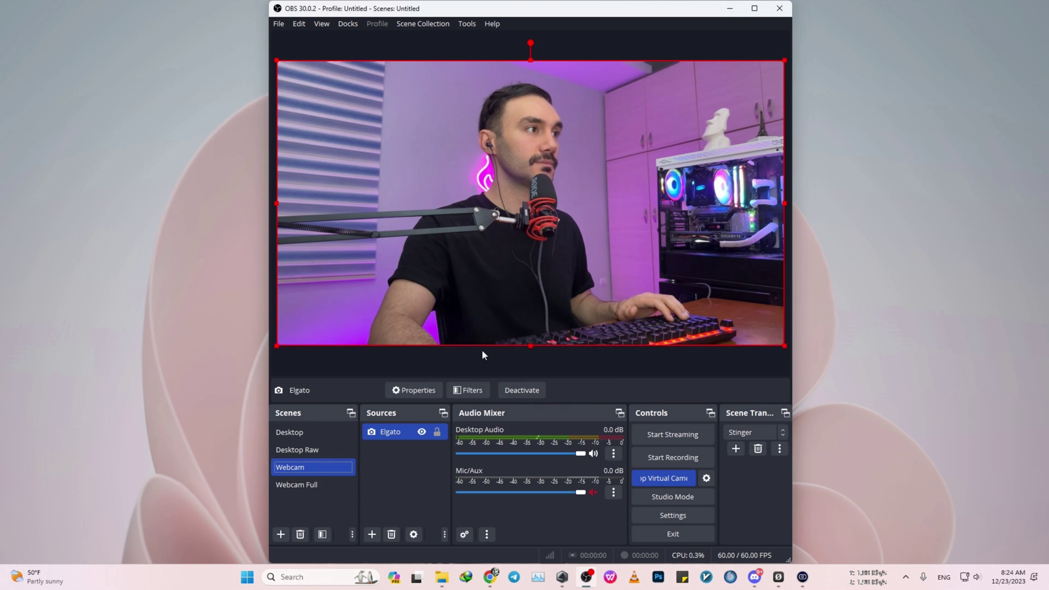
pyautogui.click(470, 392)
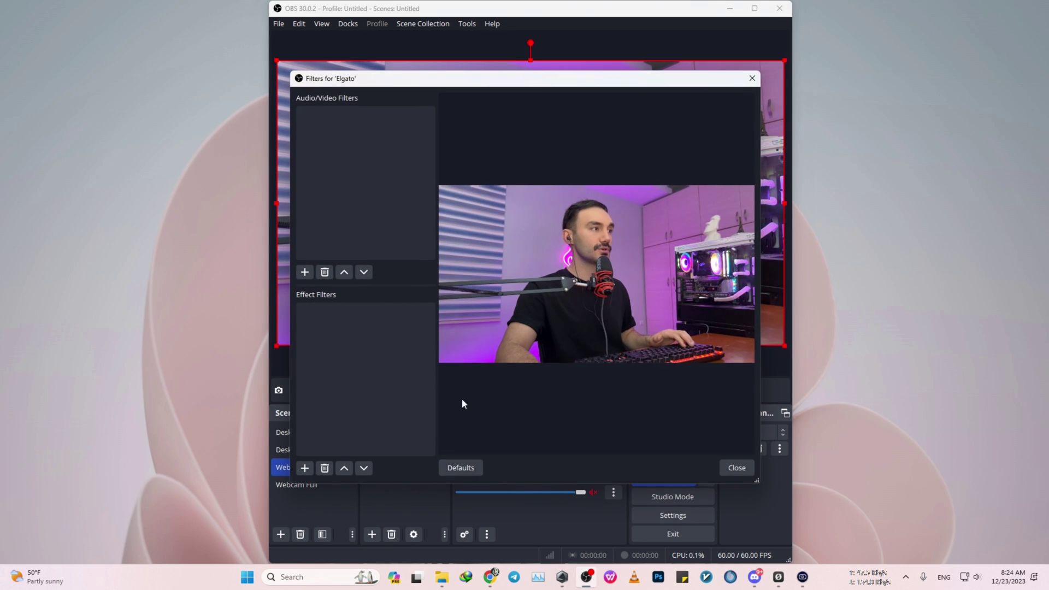
pyautogui.click(308, 469)
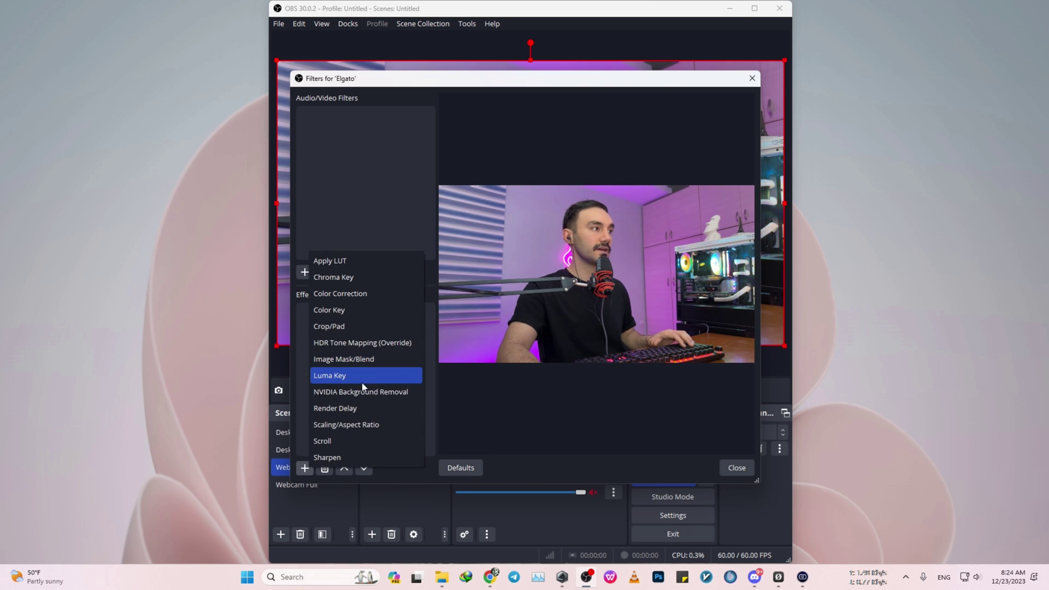
pyautogui.click(375, 358)
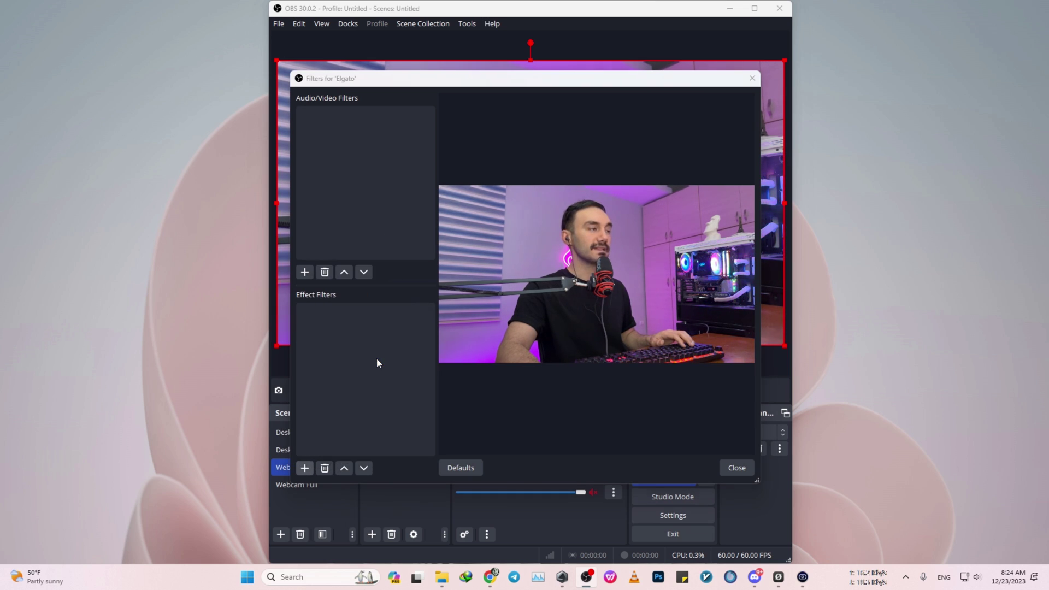
pyautogui.click(495, 298)
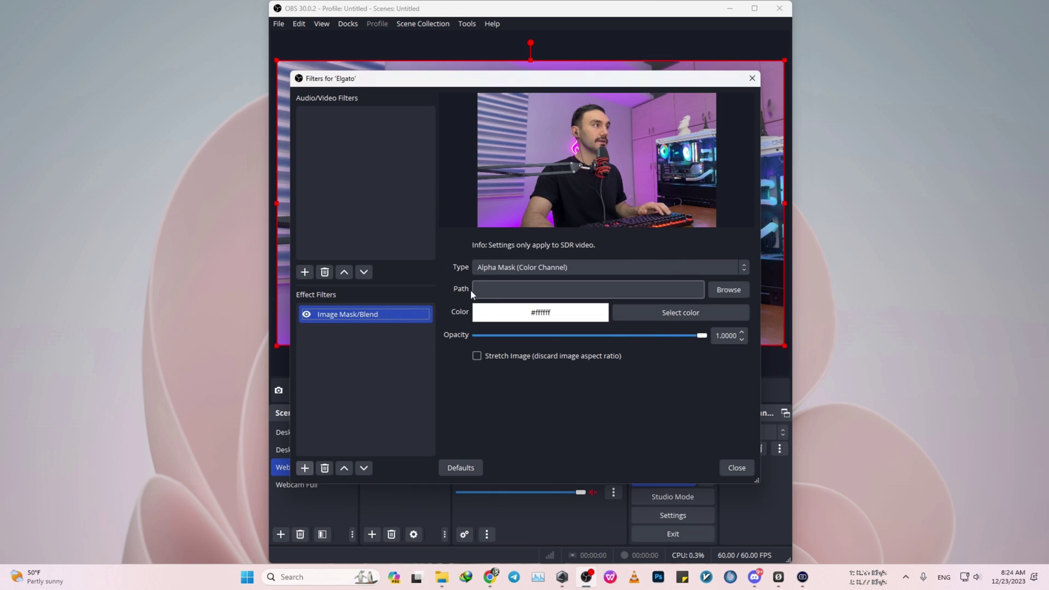
# Step: Load Downloads\circ_mask.png as the filter's mask image
pyautogui.click(735, 290)
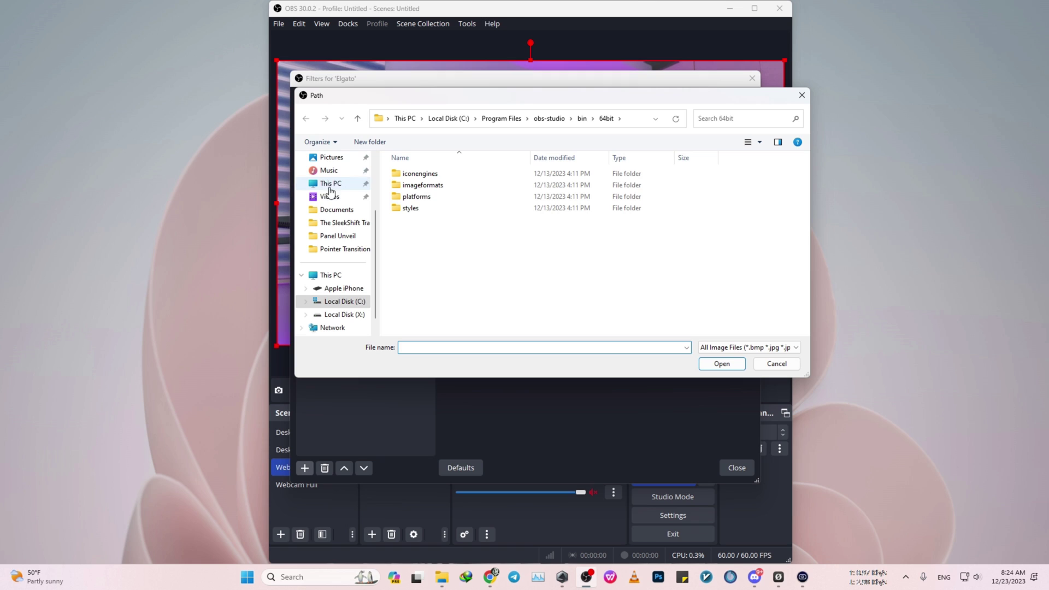
pyautogui.scroll(3, 330, 190)
pyautogui.click(335, 214)
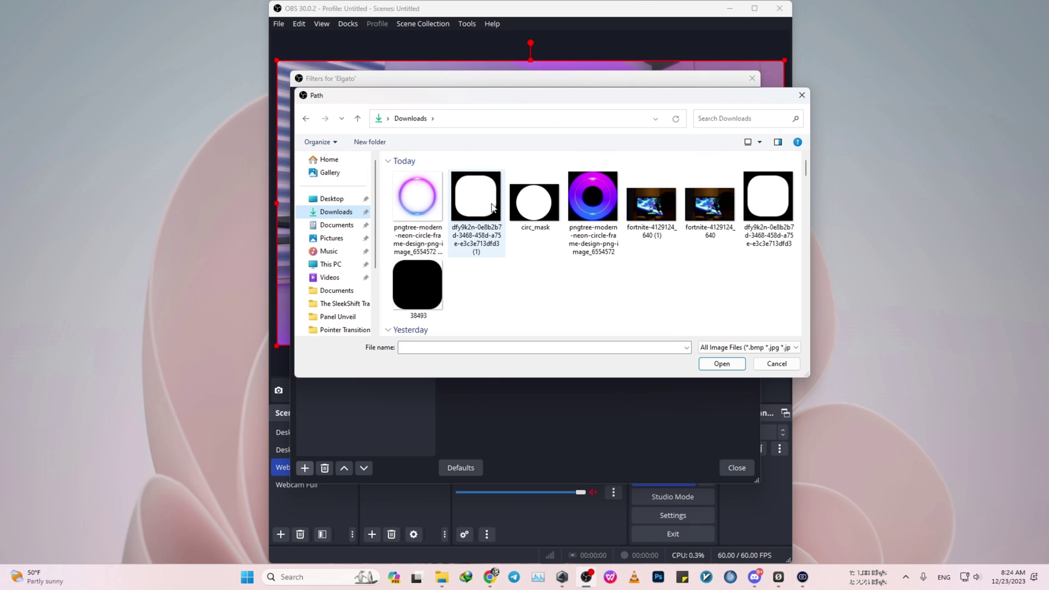
pyautogui.click(531, 212)
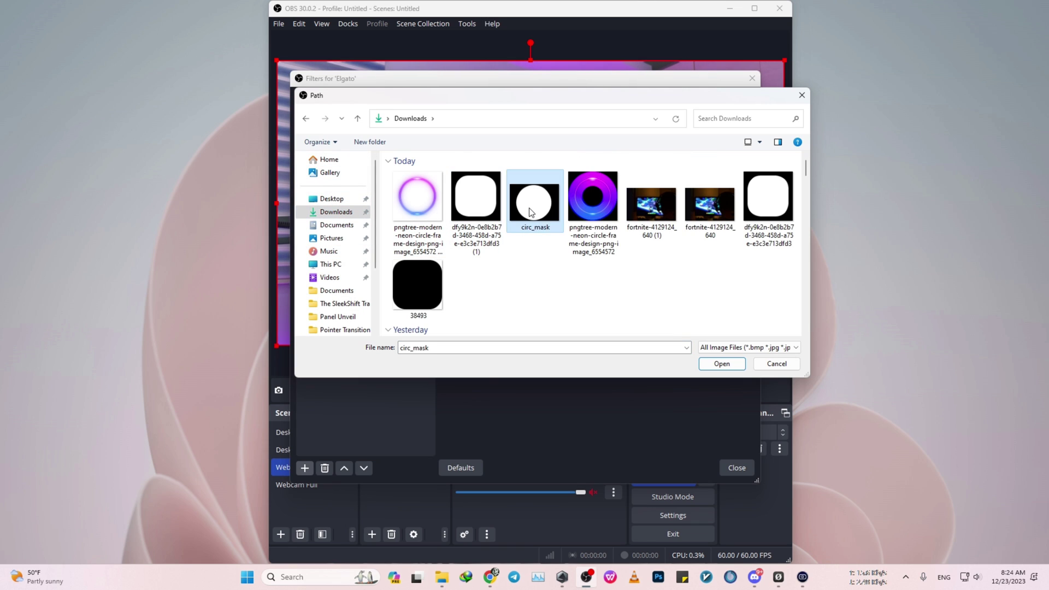
pyautogui.click(721, 364)
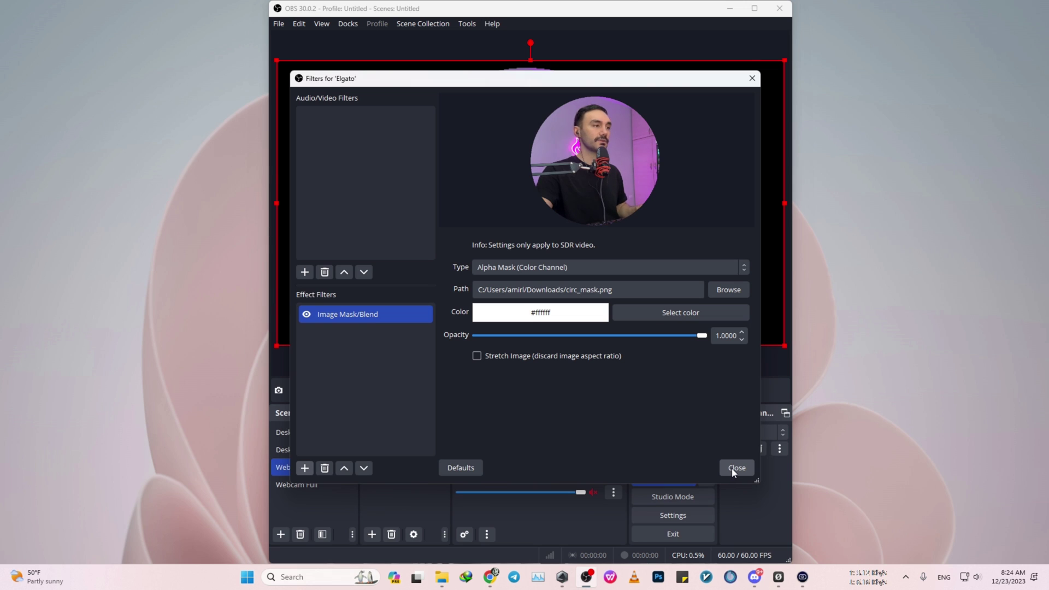
# Step: Close the Elgato filters window and switch to the Desktop scene
pyautogui.click(732, 468)
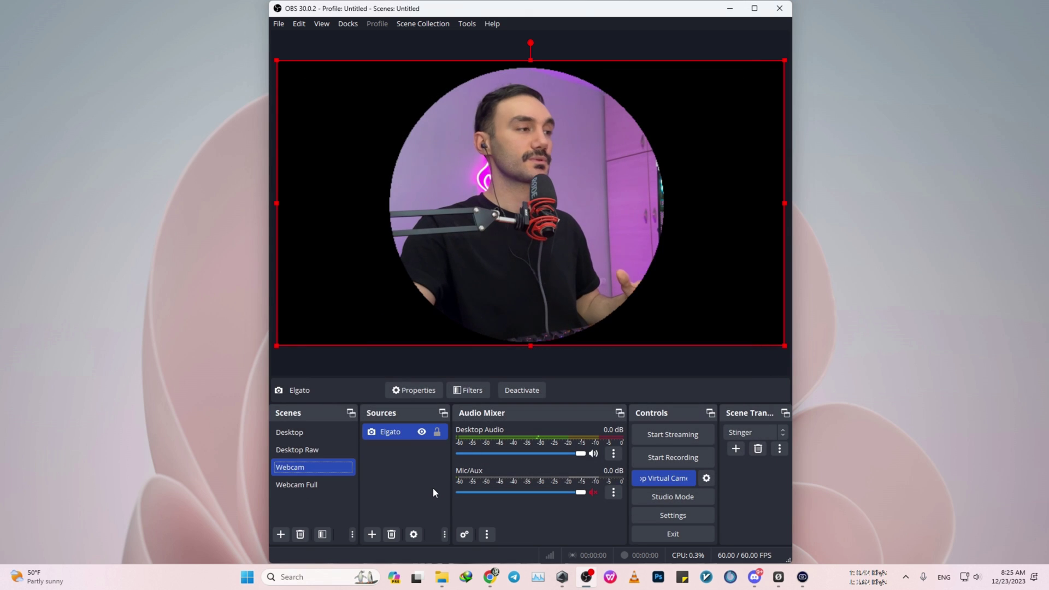
pyautogui.click(432, 487)
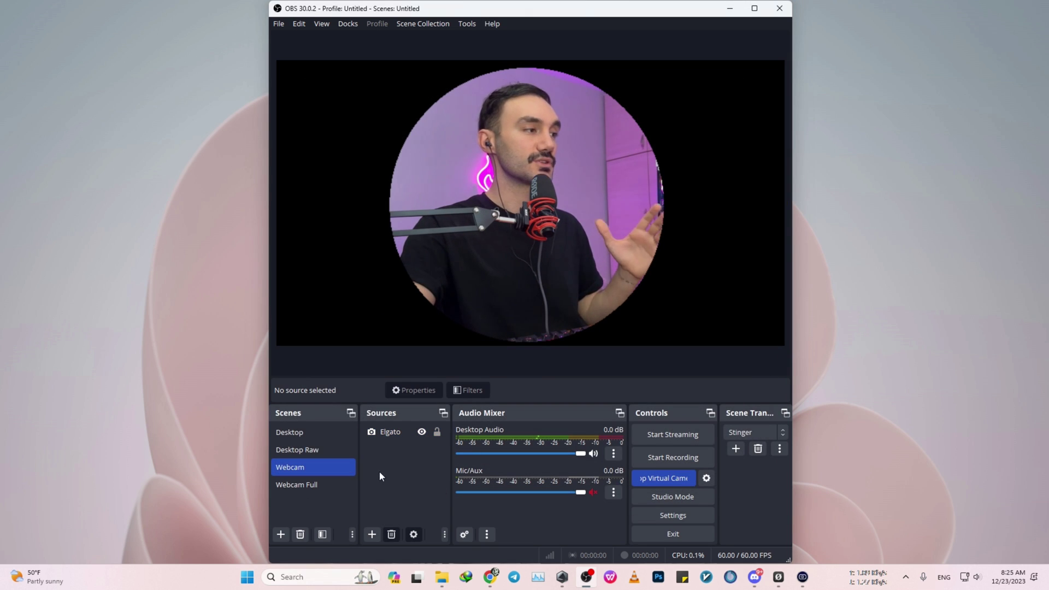
pyautogui.click(314, 434)
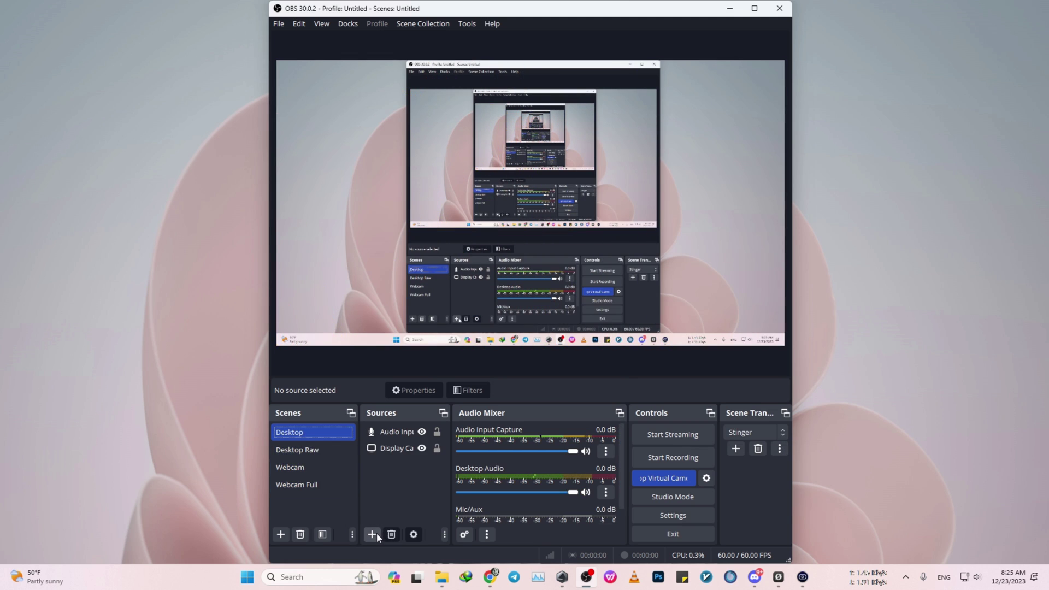
# Step: Add the existing Webcam scene as a source, shrinking it and placing it on the right
pyautogui.click(372, 534)
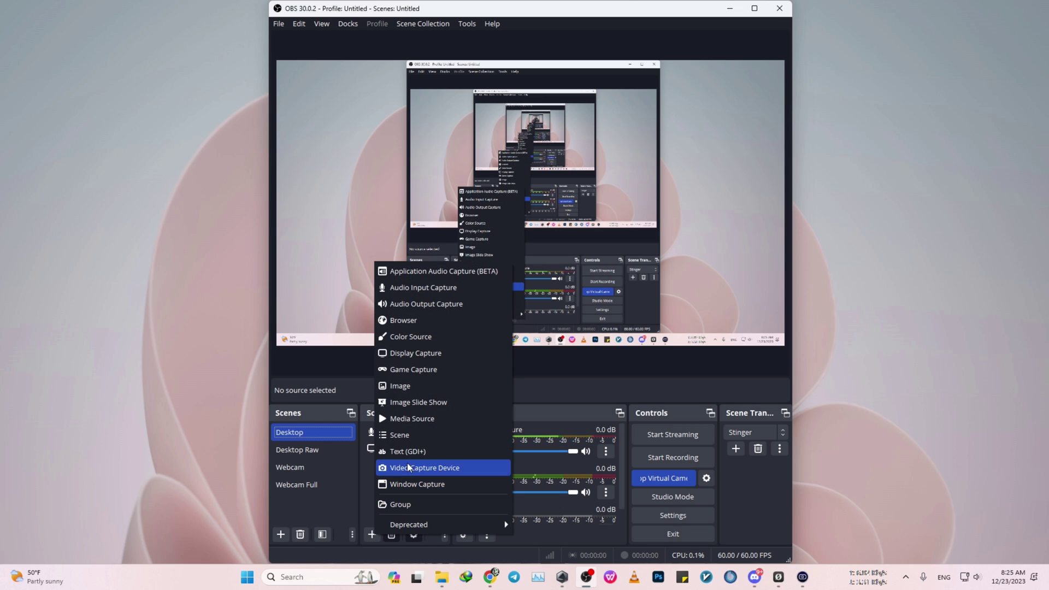
pyautogui.click(415, 436)
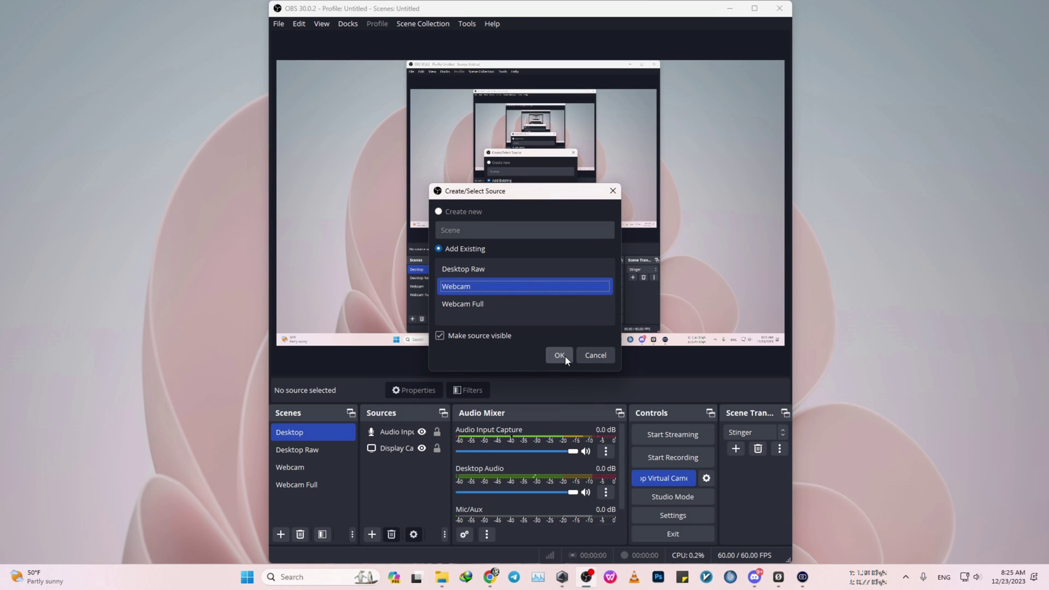
pyautogui.click(559, 355)
pyautogui.moveTo(277, 61); pyautogui.dragTo(552, 159)
pyautogui.moveTo(614, 252); pyautogui.dragTo(688, 246)
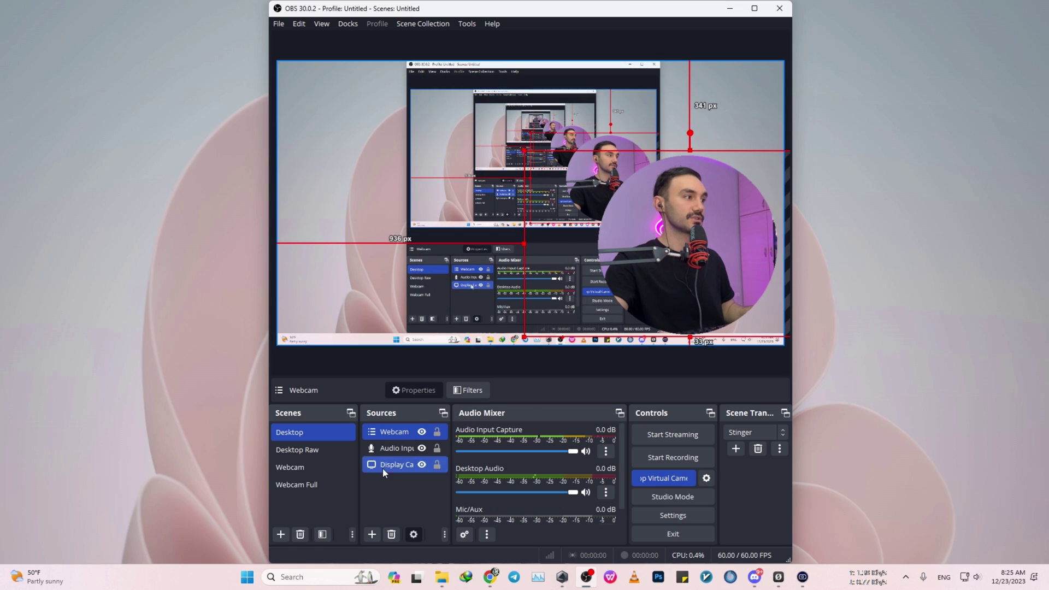
# Step: In the Webcam scene, add an Image source using the neon circle frame PNG
pyautogui.click(312, 467)
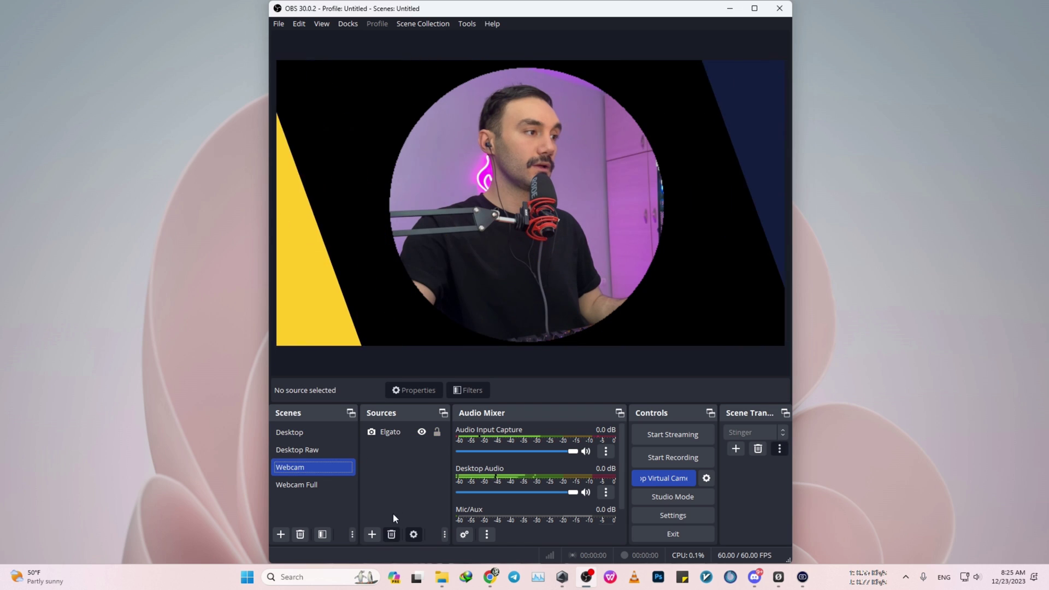
pyautogui.click(372, 535)
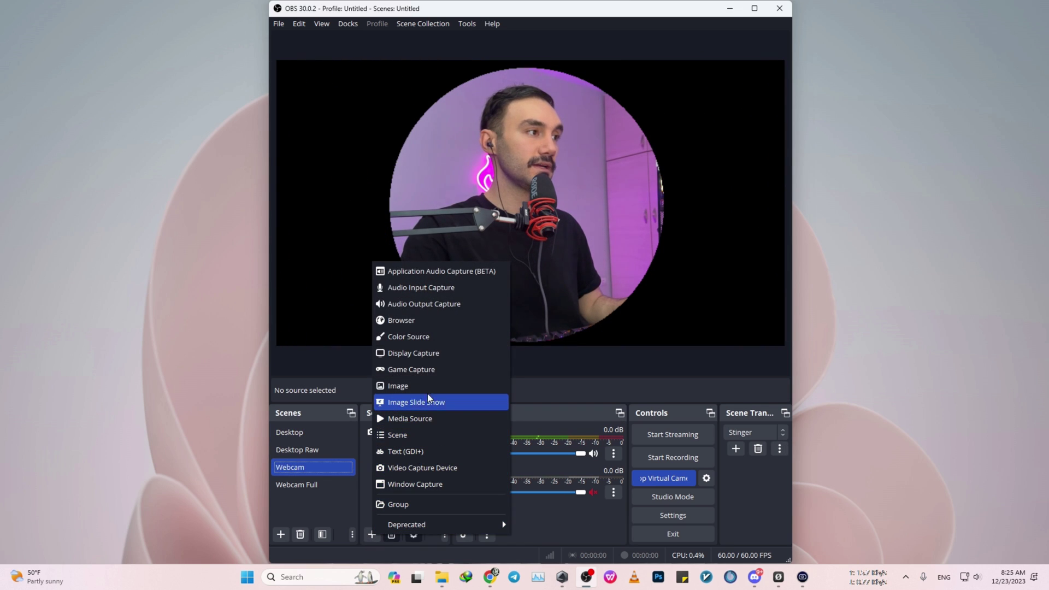
pyautogui.click(421, 389)
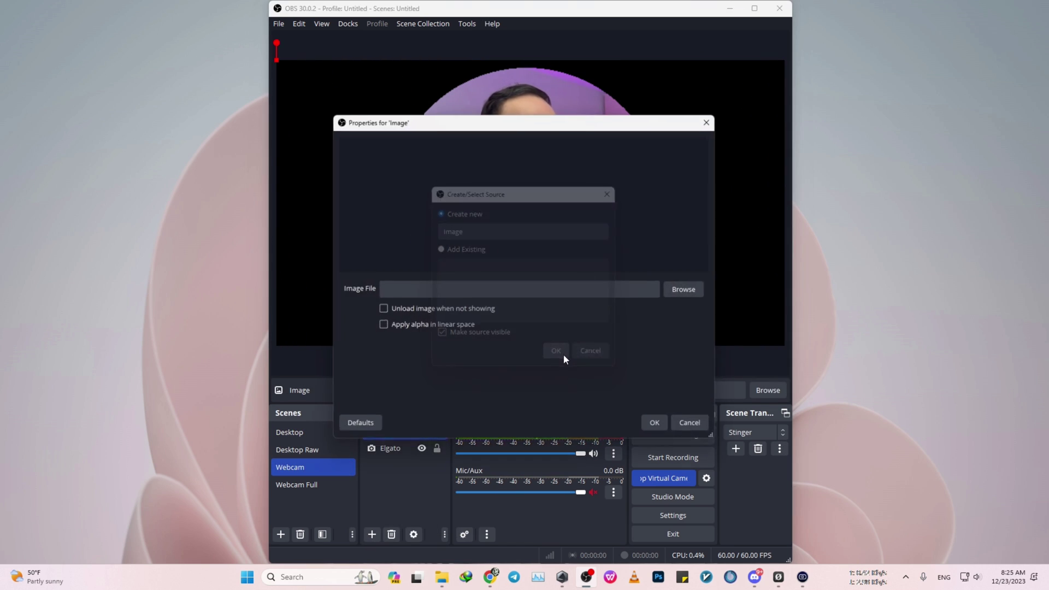
pyautogui.click(559, 356)
pyautogui.click(681, 293)
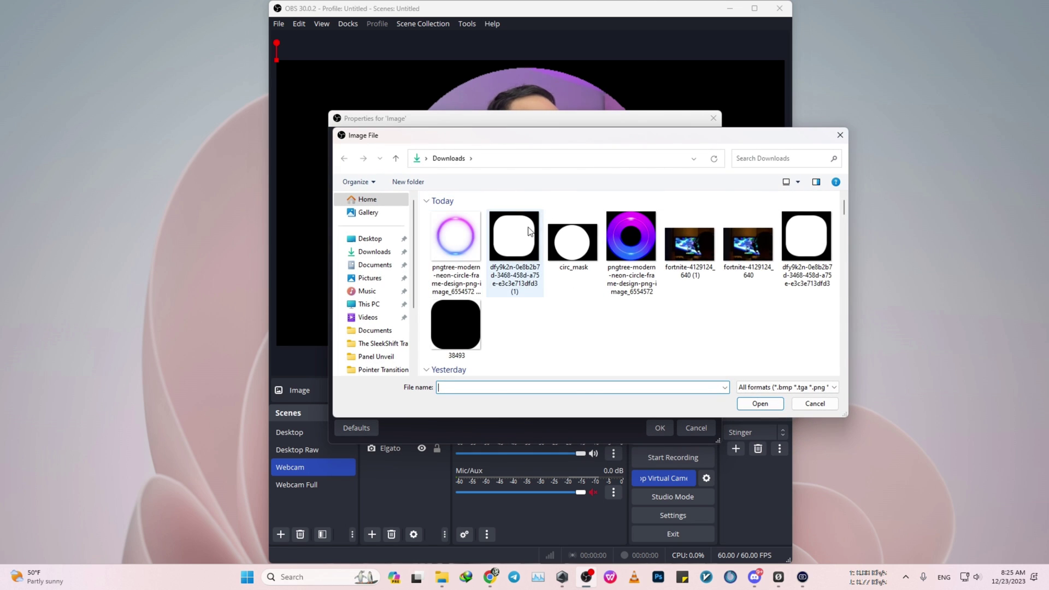
pyautogui.click(759, 404)
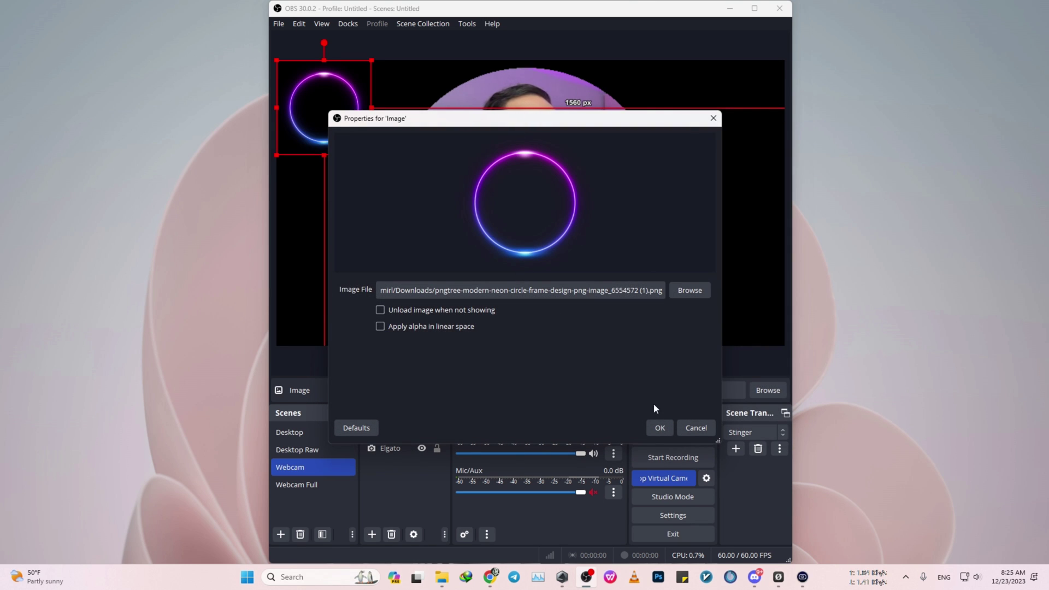
# Step: Accept the image source and enlarge the neon frame to ring the circular webcam
pyautogui.click(660, 428)
pyautogui.moveTo(371, 154); pyautogui.dragTo(611, 299)
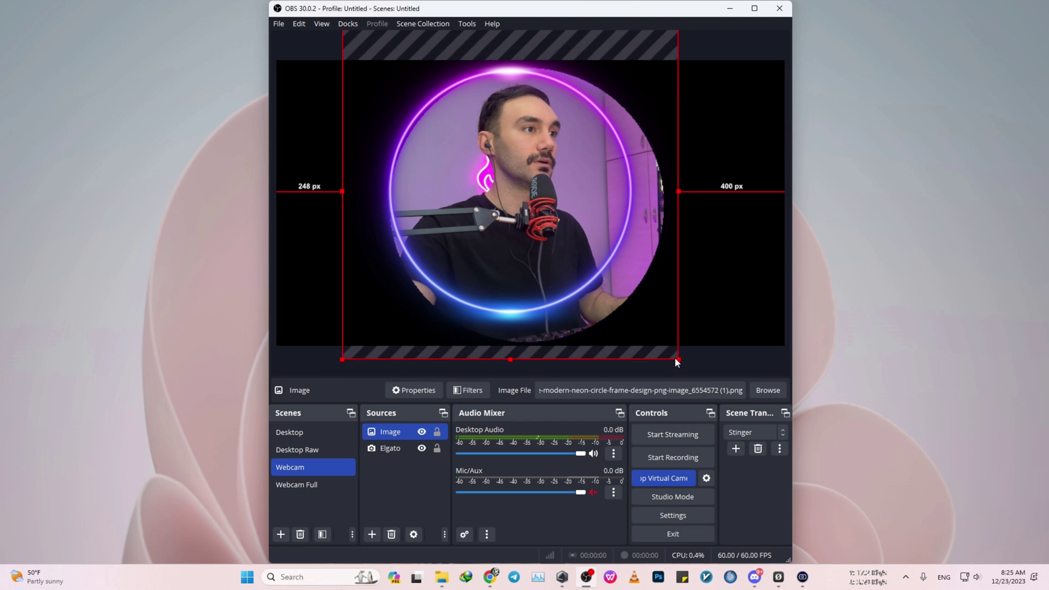
pyautogui.moveTo(680, 361); pyautogui.dragTo(711, 391)
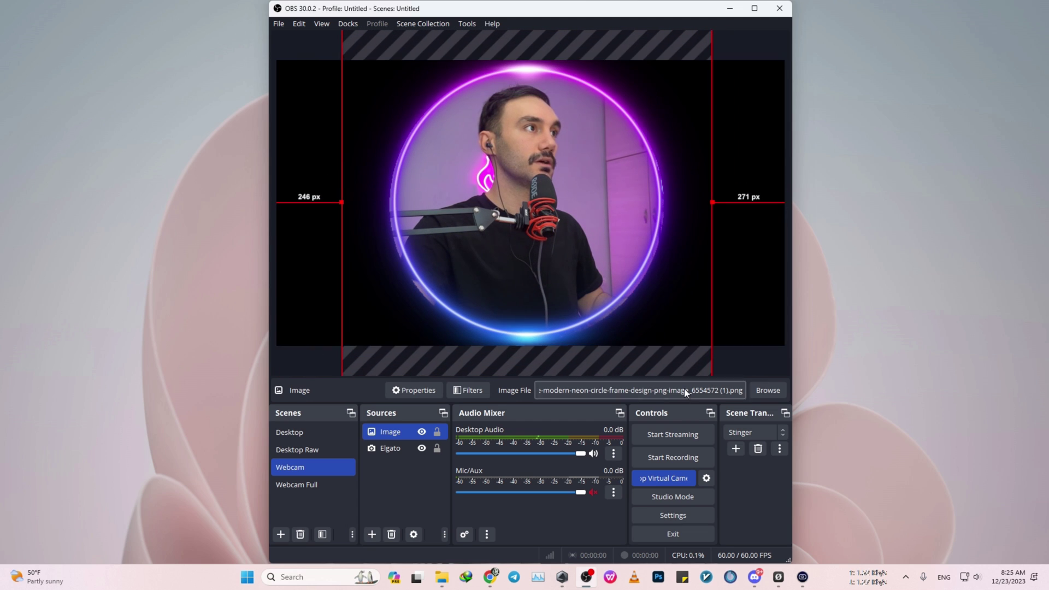
# Step: In the Desktop scene, shrink and move the webcam overlay into the bottom-right corner, then reopen the Webcam scene
pyautogui.click(309, 434)
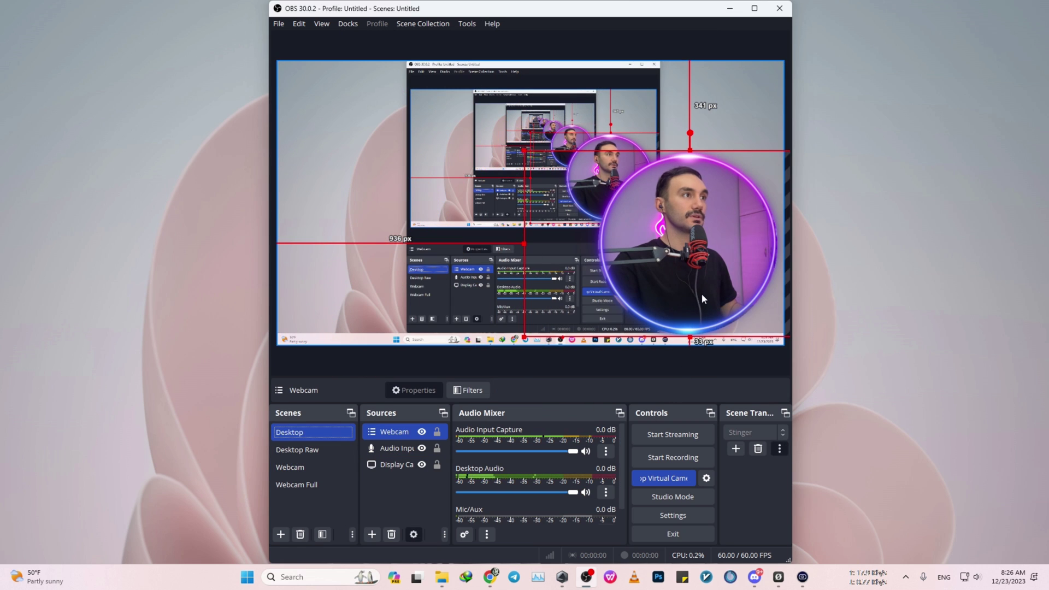
pyautogui.moveTo(703, 299); pyautogui.dragTo(700, 301)
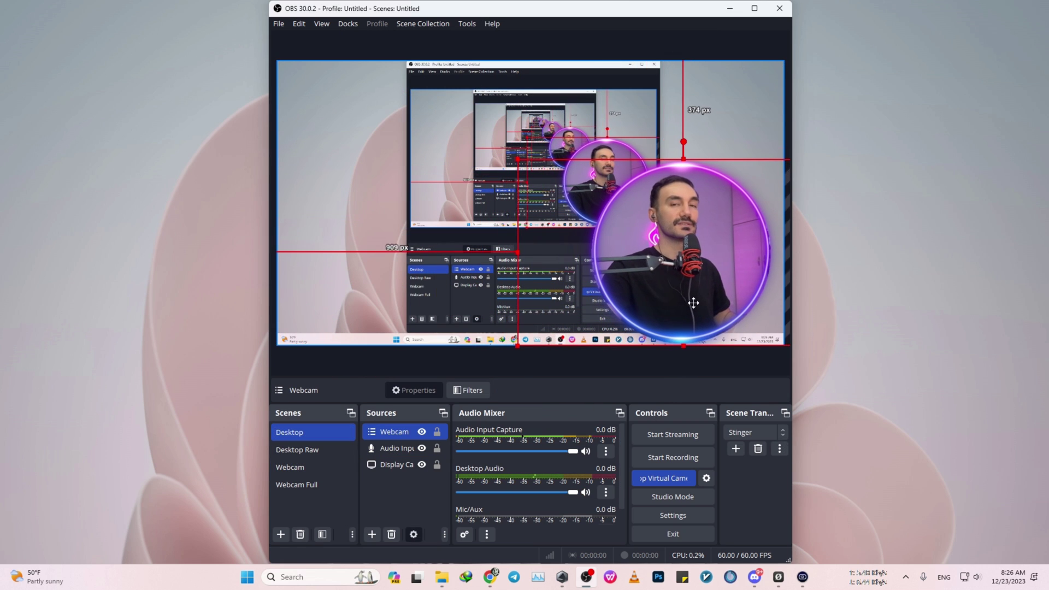
pyautogui.moveTo(522, 160); pyautogui.dragTo(688, 284)
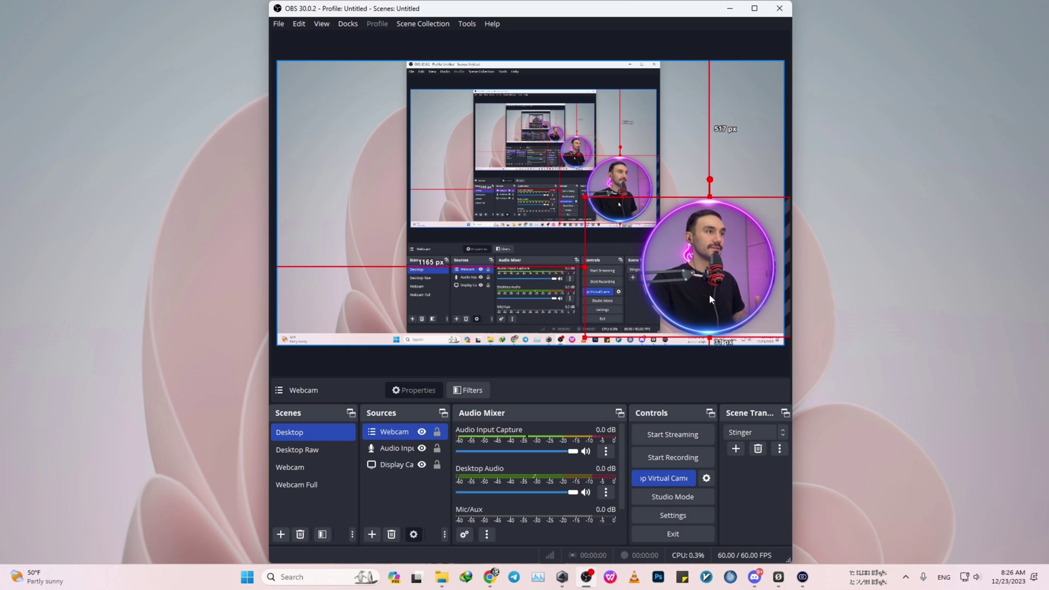
pyautogui.click(741, 290)
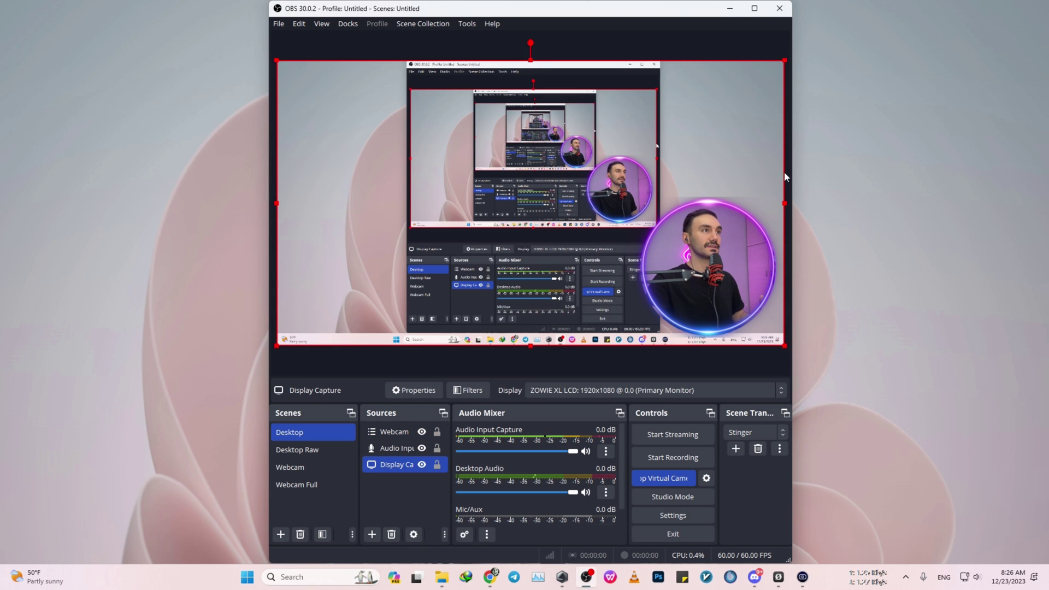
pyautogui.click(312, 469)
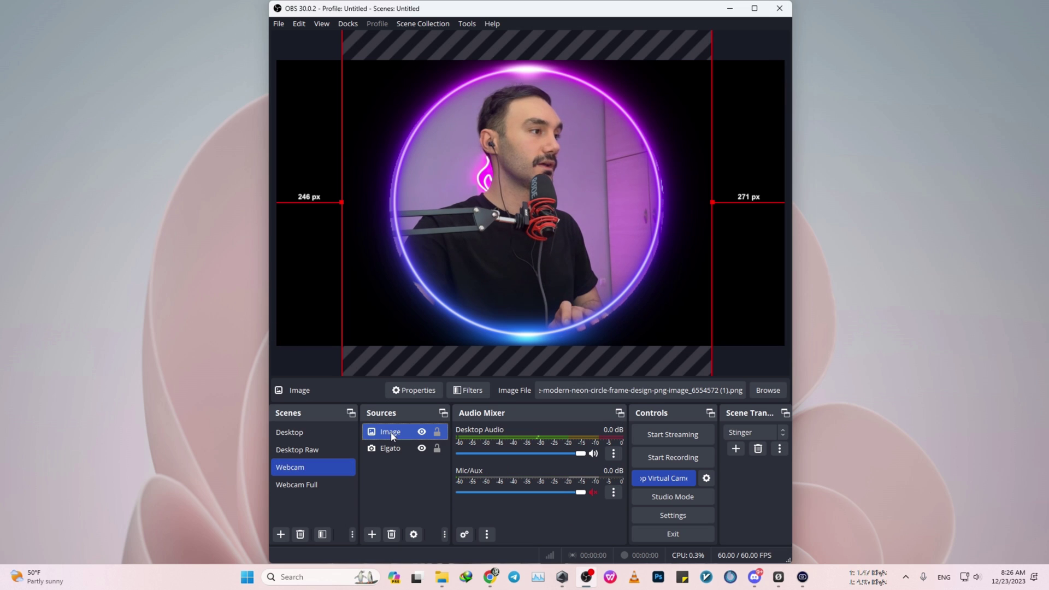
# Step: Delete the neon frame Image source and remove the Elgato webcam's circular Image Mask/Blend filter
pyautogui.press('Delete')
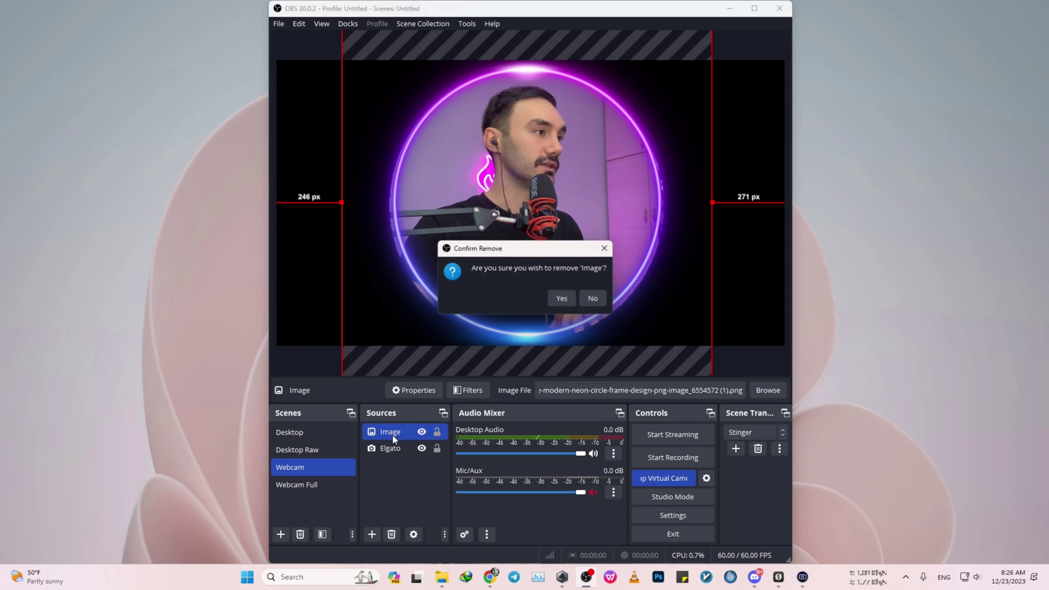
pyautogui.click(553, 295)
pyautogui.click(396, 434)
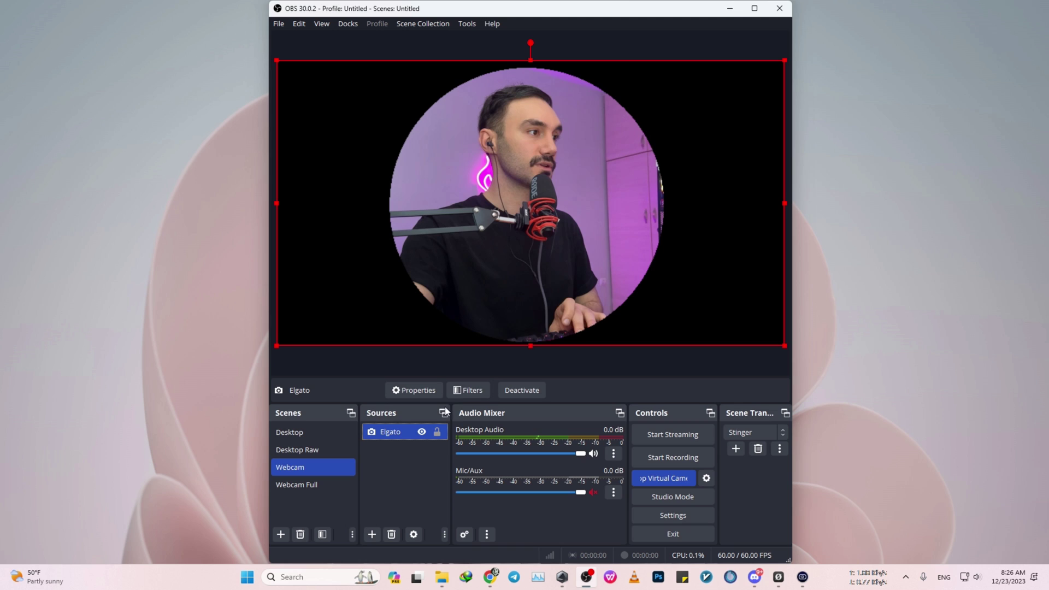
pyautogui.click(463, 391)
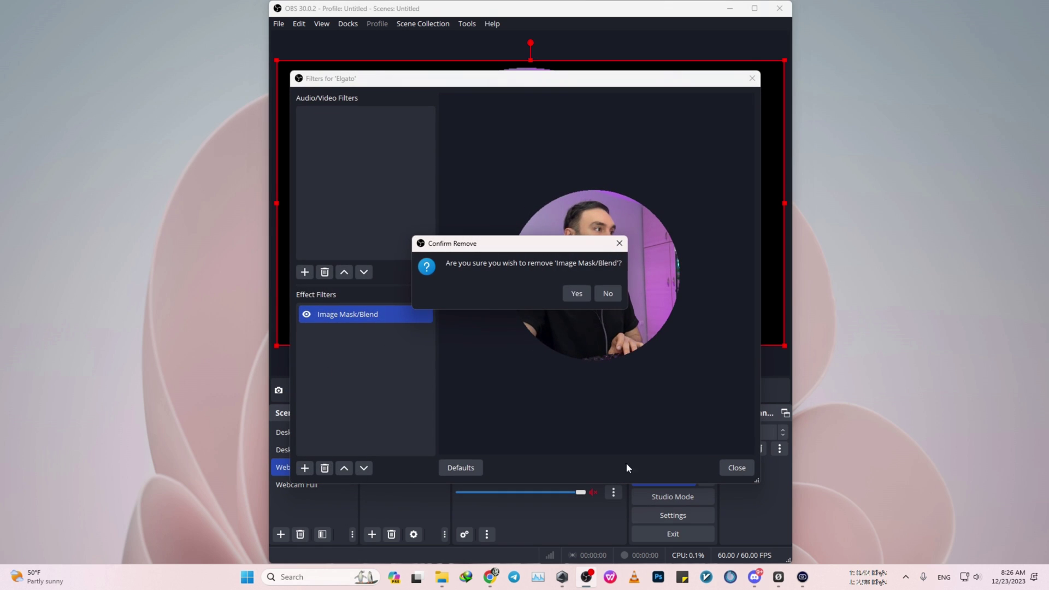
pyautogui.click(577, 294)
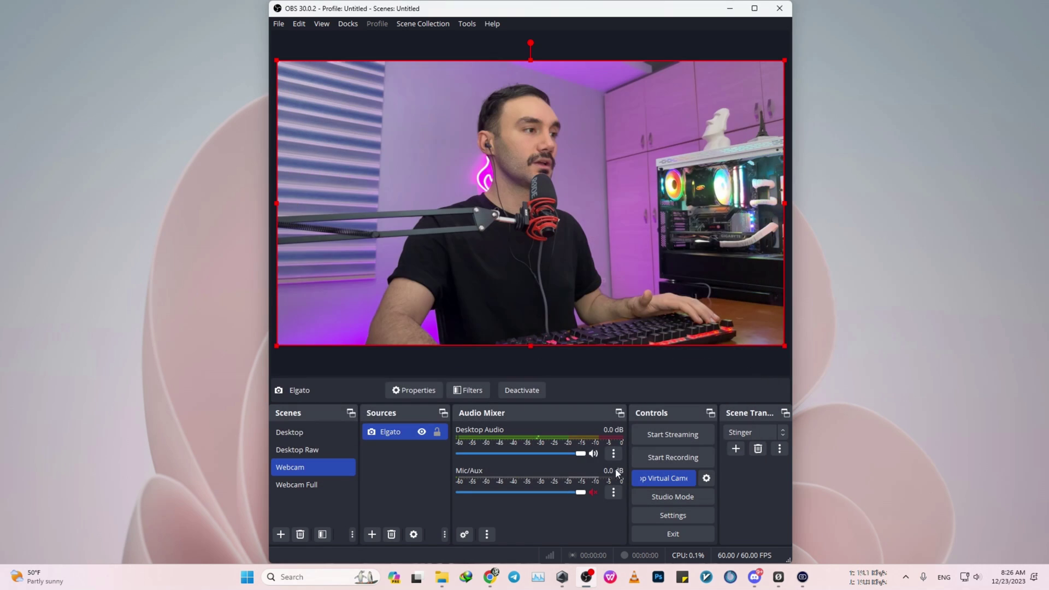
# Step: Add a new Image Mask/Blend filter on Elgato using the rounded-square mask image
pyautogui.click(463, 392)
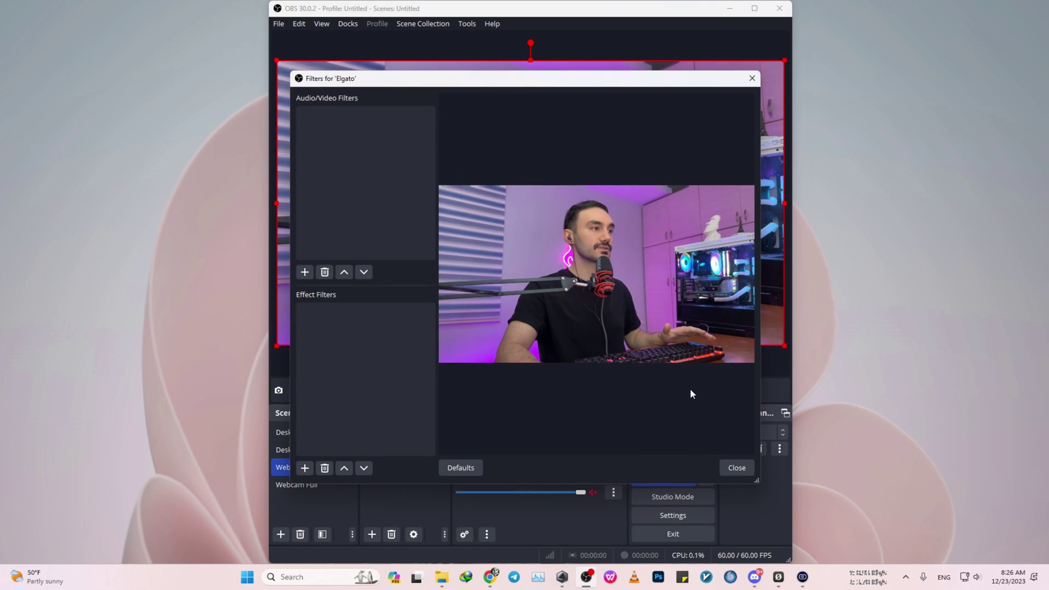
pyautogui.click(306, 468)
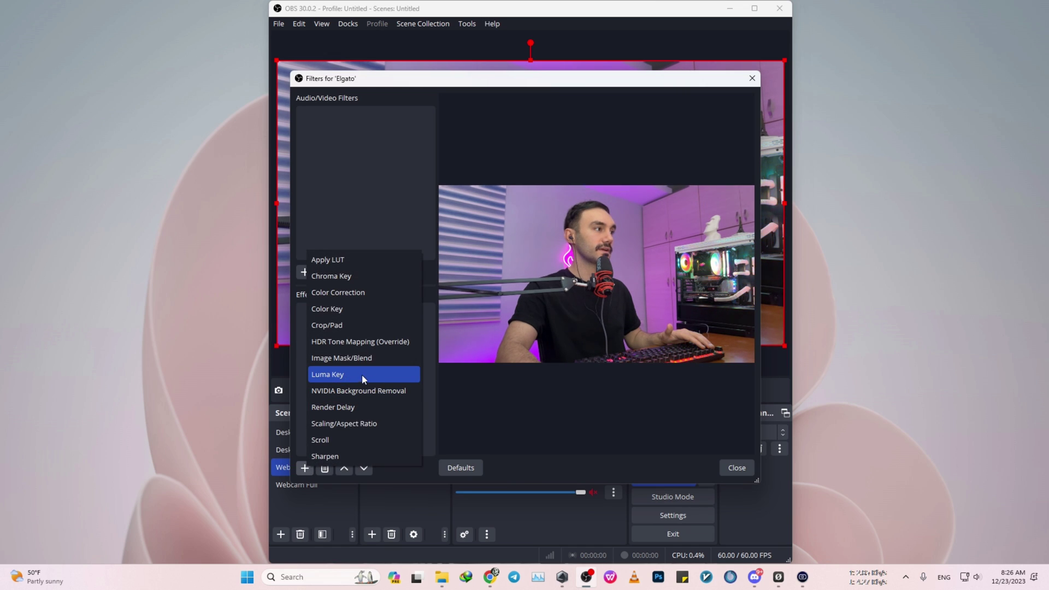
pyautogui.click(356, 358)
pyautogui.click(499, 298)
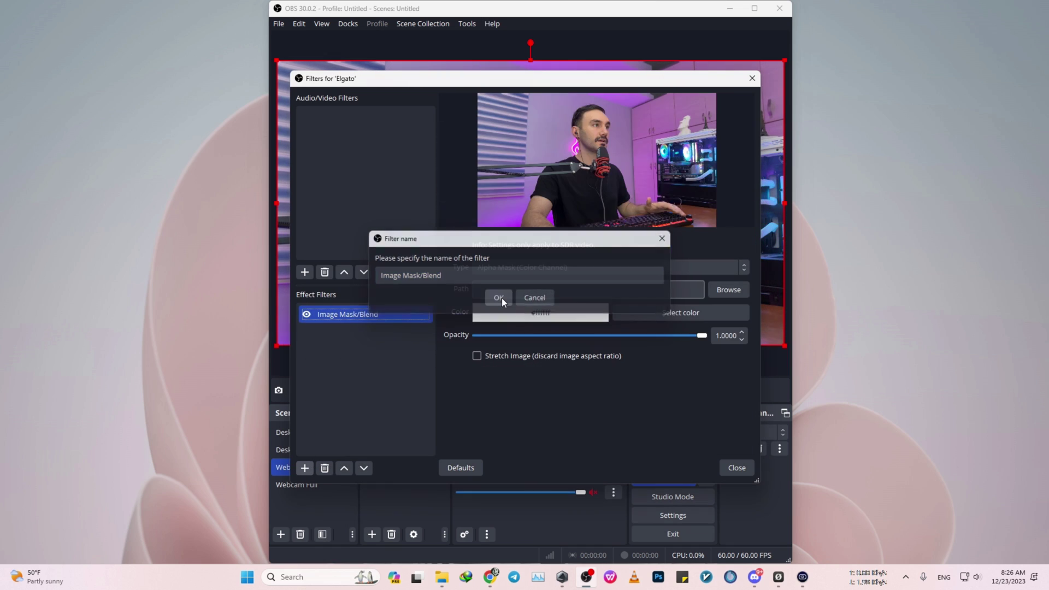
pyautogui.click(729, 290)
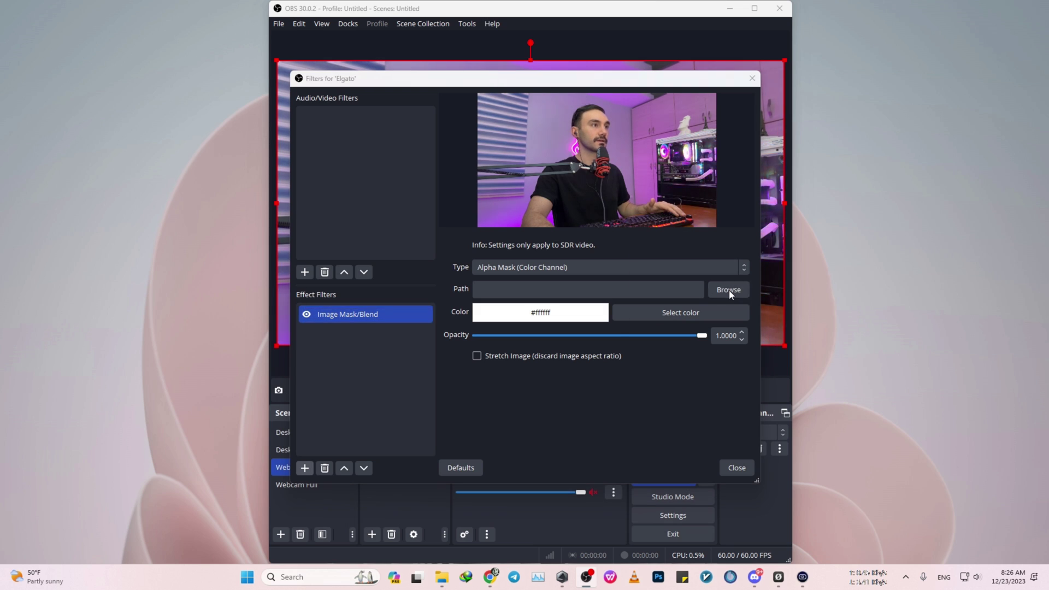
pyautogui.click(722, 363)
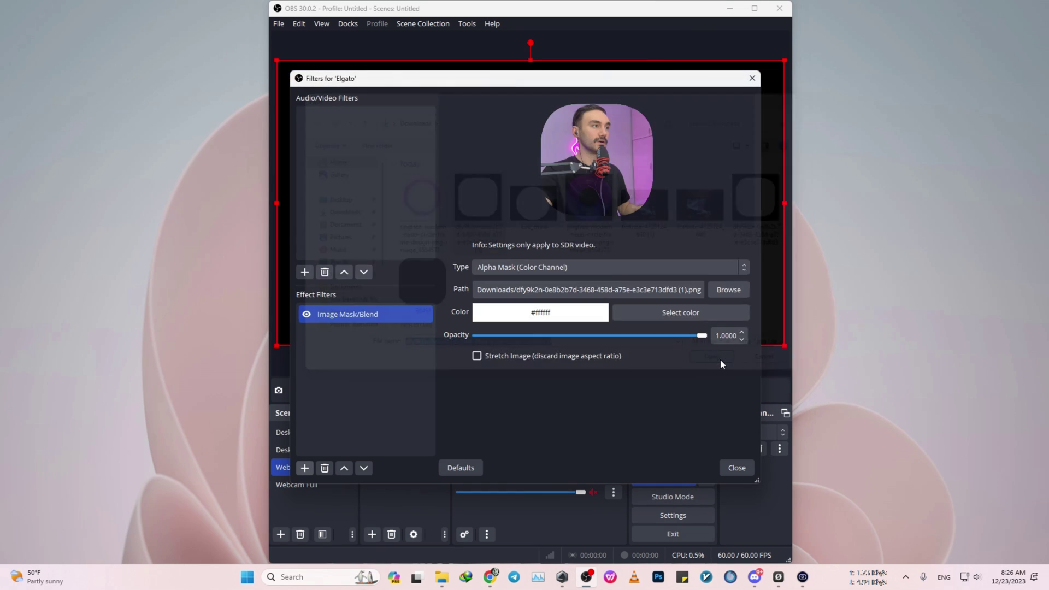
# Step: Close the filters and view the rounded-square webcam in the Desktop scene's lower-right corner
pyautogui.click(736, 468)
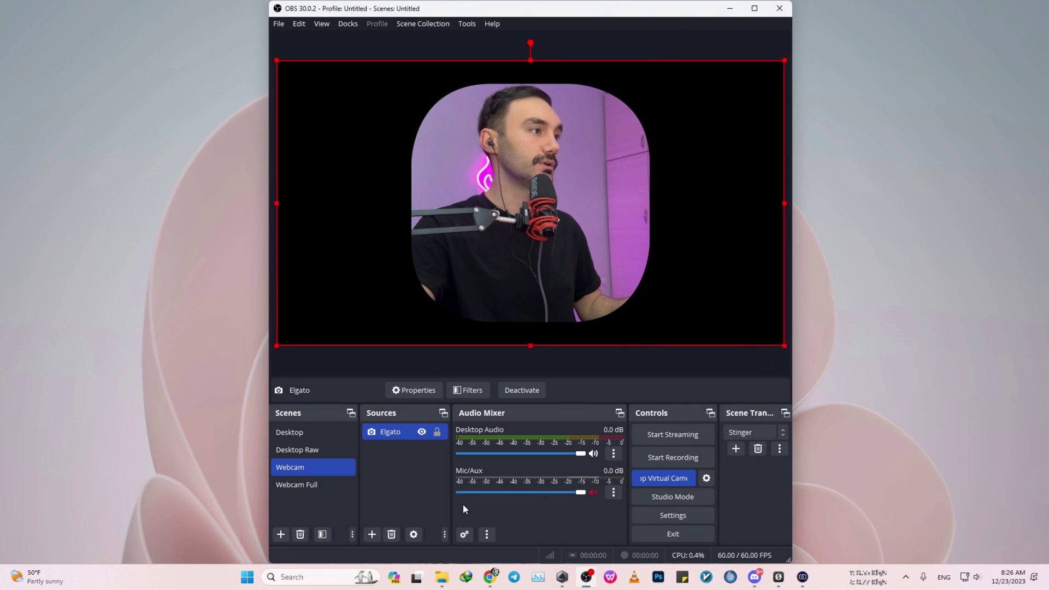
pyautogui.click(320, 434)
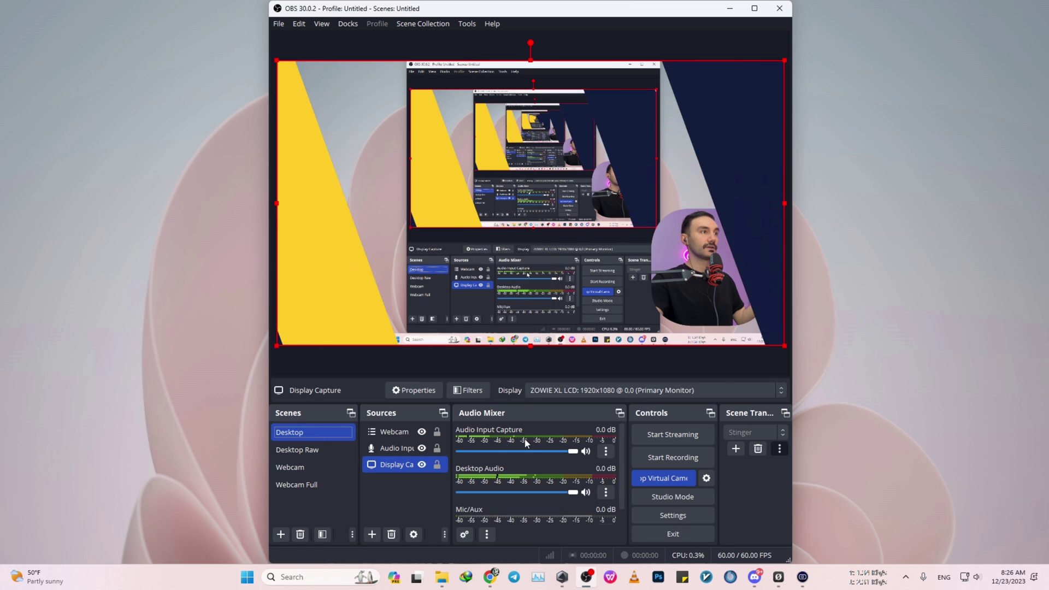
pyautogui.click(732, 294)
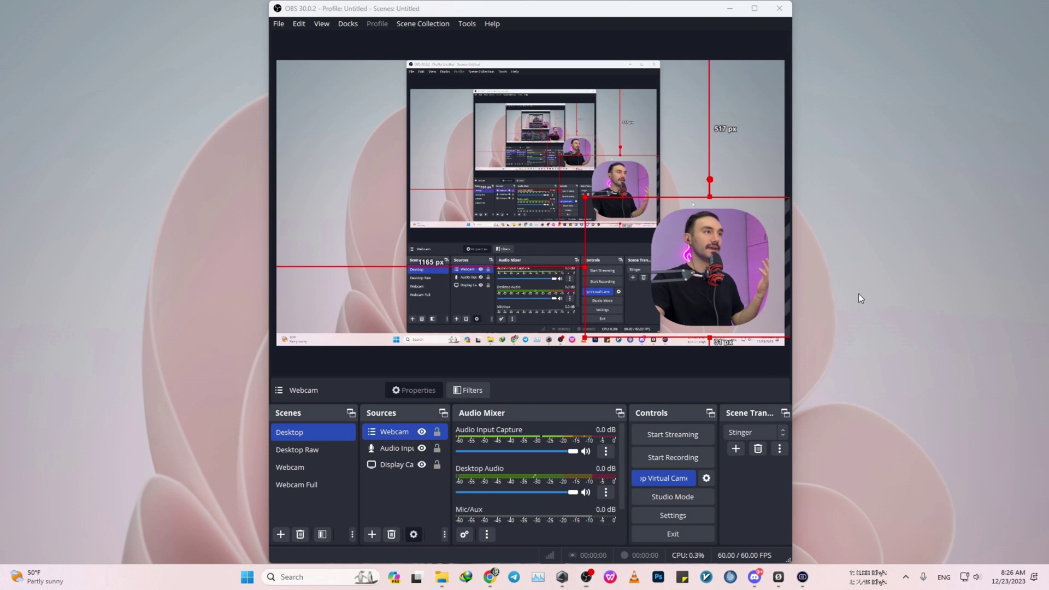
pyautogui.click(789, 177)
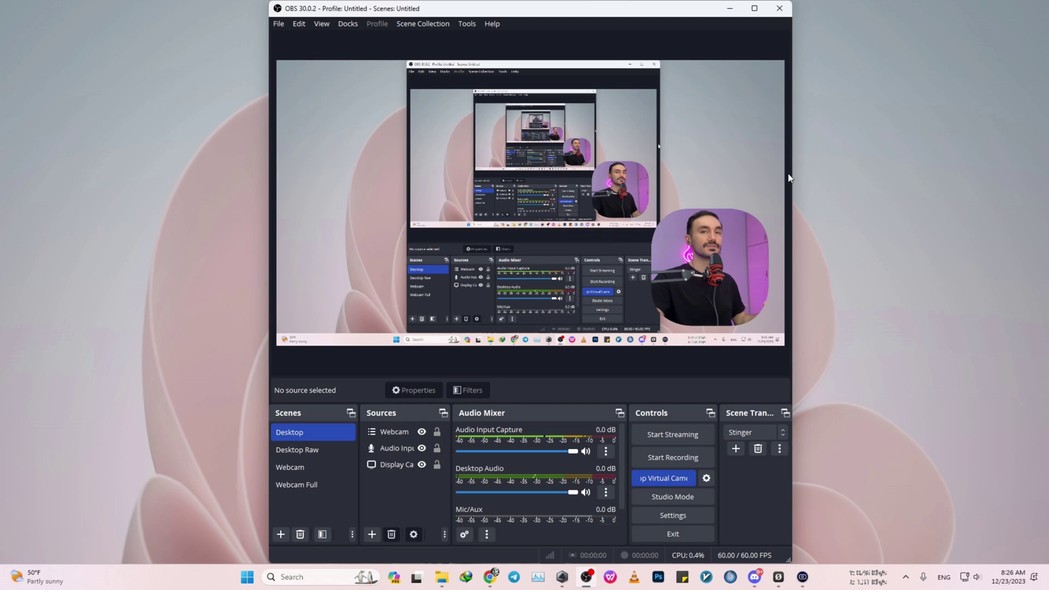